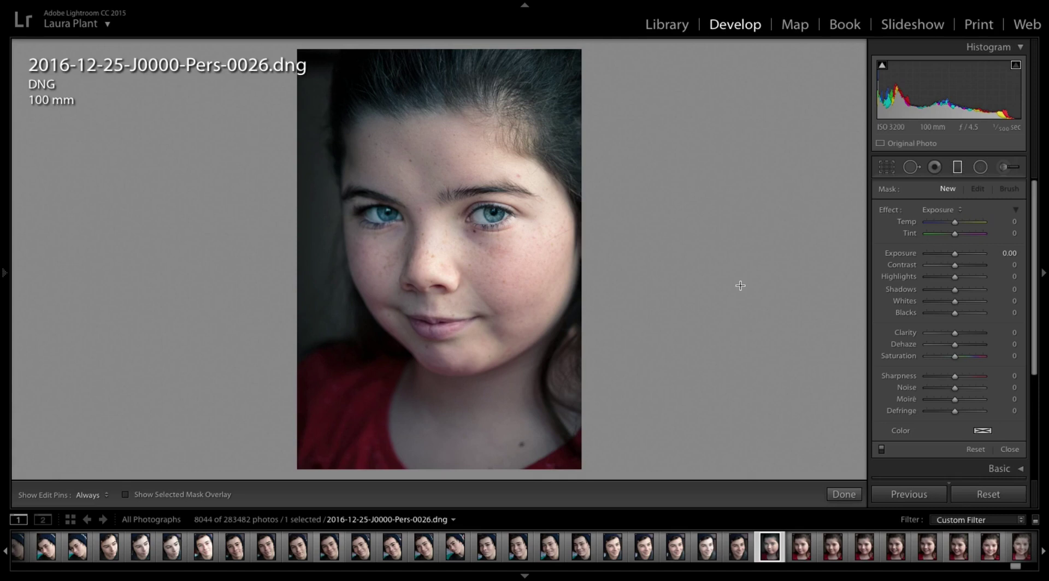
Step: Lay a graduated filter across the photo's left edge, widening its fade toward the cheek
left_click(957, 167)
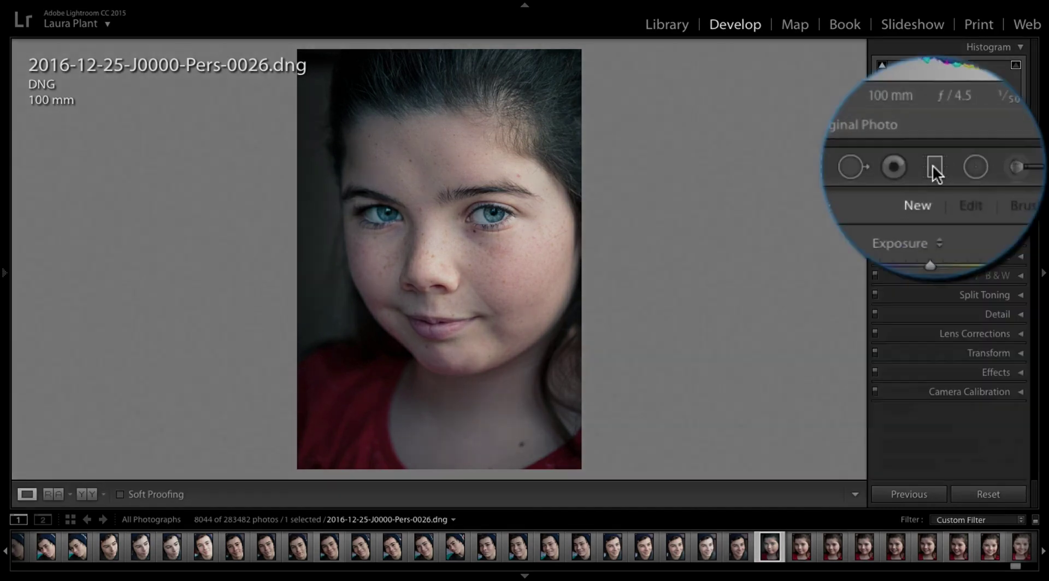
left_click(956, 167)
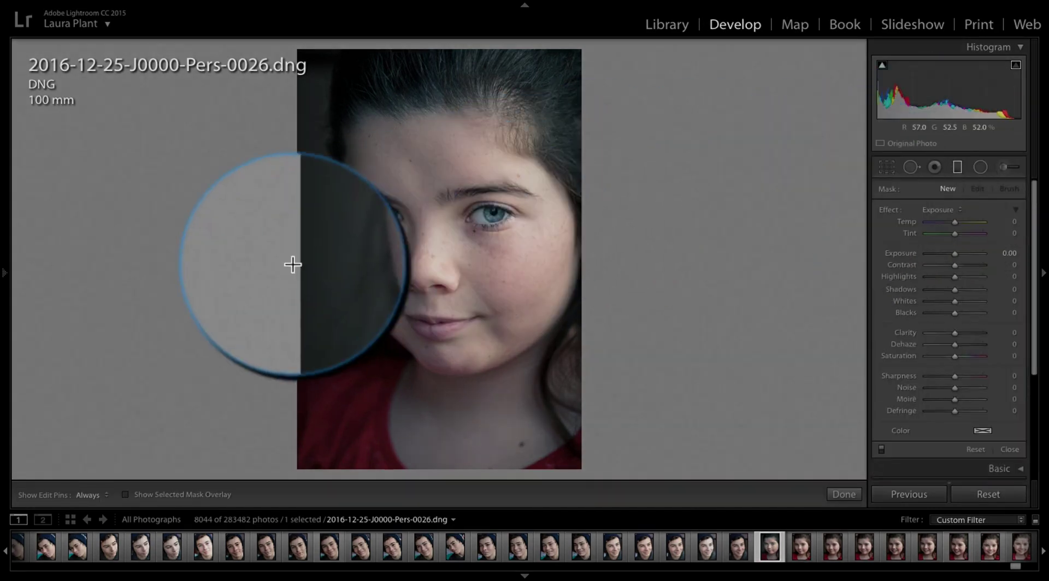
left_click(180, 494)
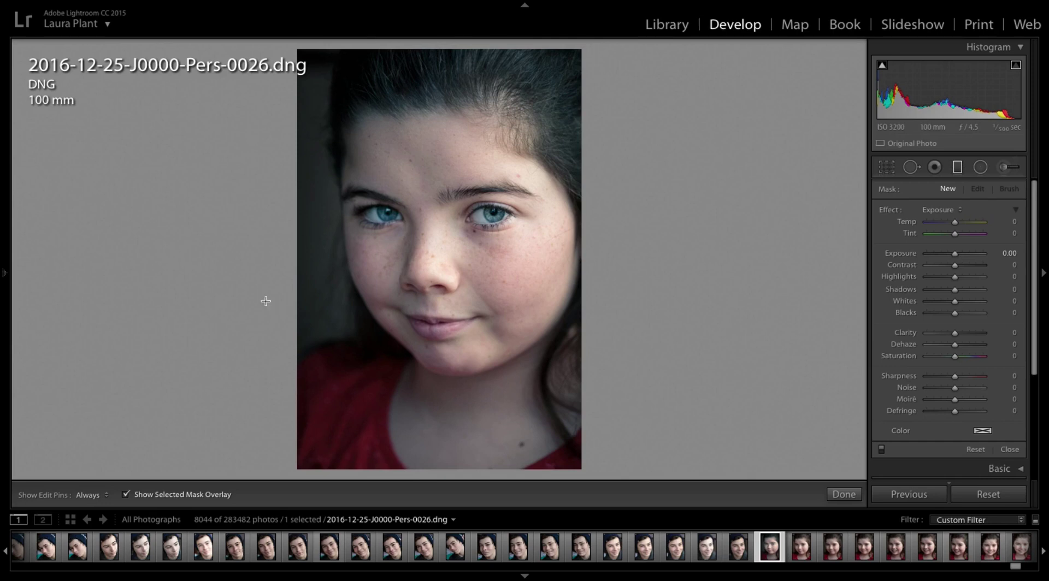
left_click_drag(267, 295, 364, 291)
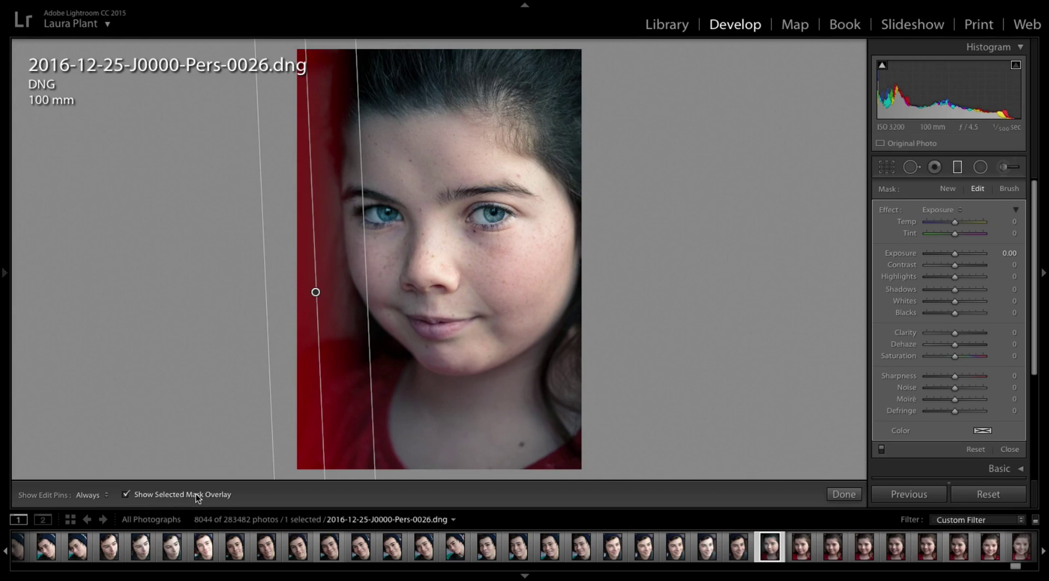
left_click_drag(315, 291, 334, 291)
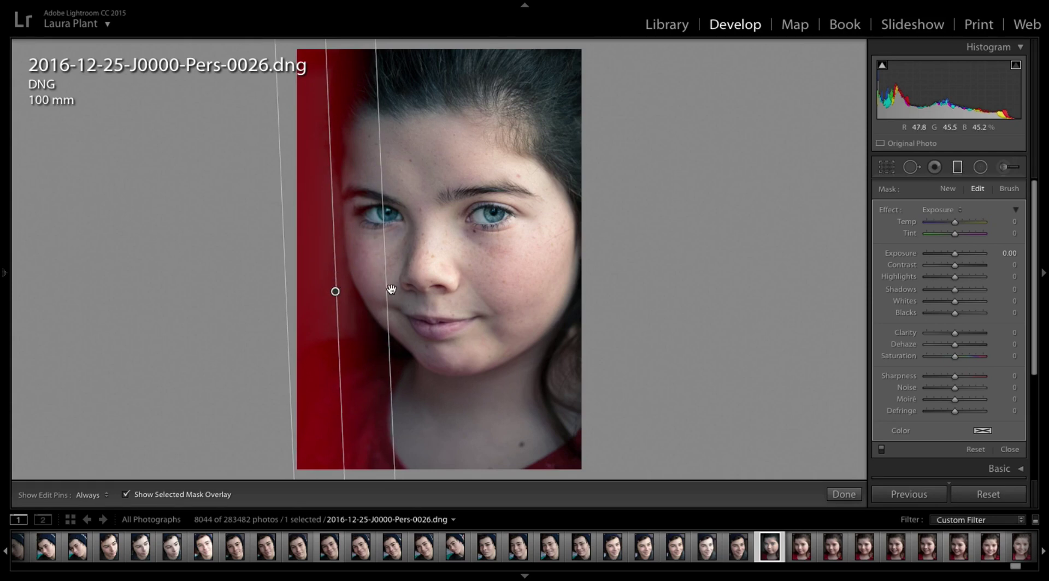
left_click_drag(388, 291, 465, 291)
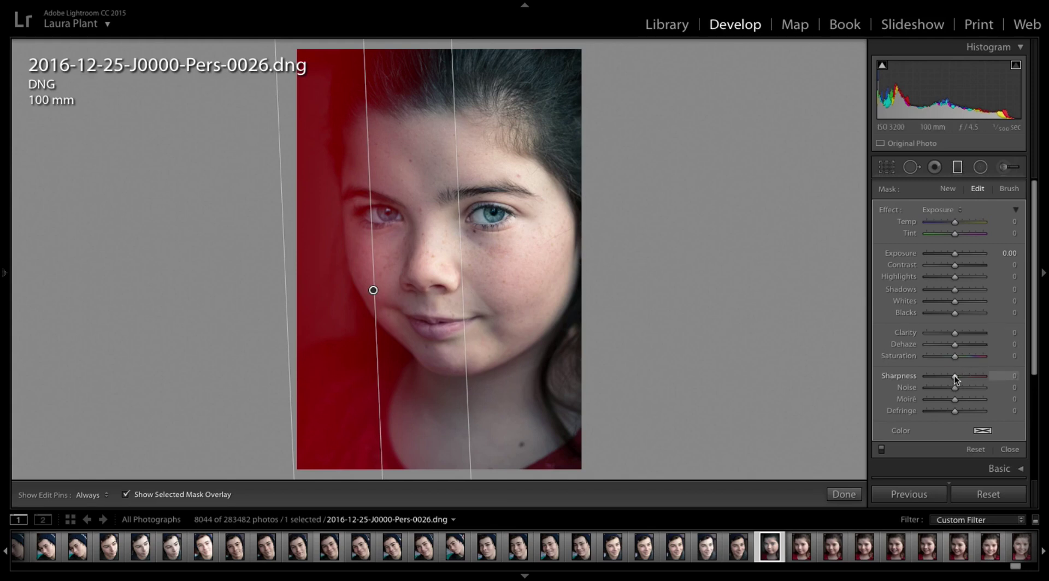
Step: Set the left filter's Sharpness and Clarity both to -100
left_click_drag(955, 378, 918, 381)
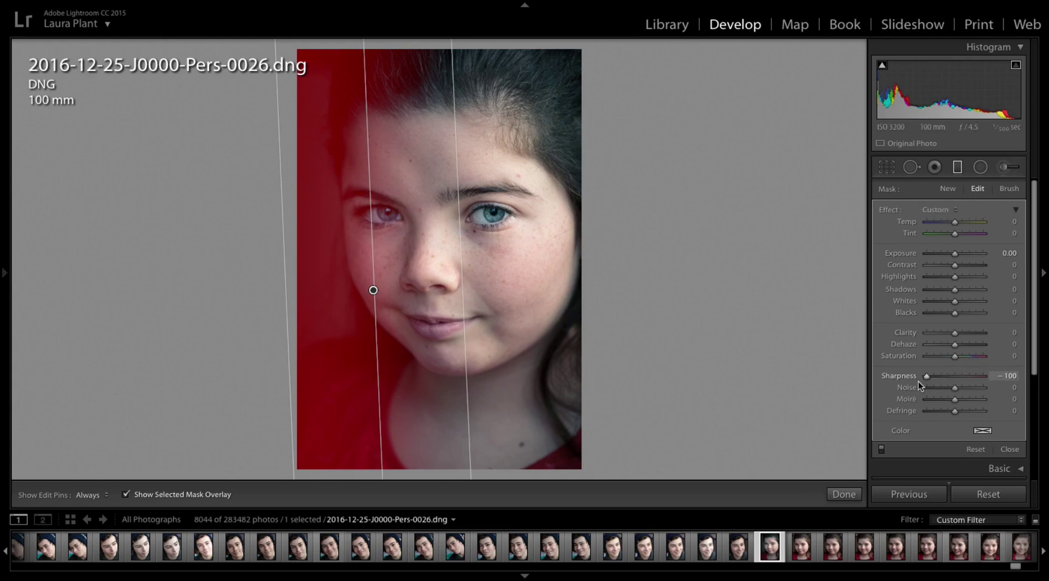
left_click(140, 496)
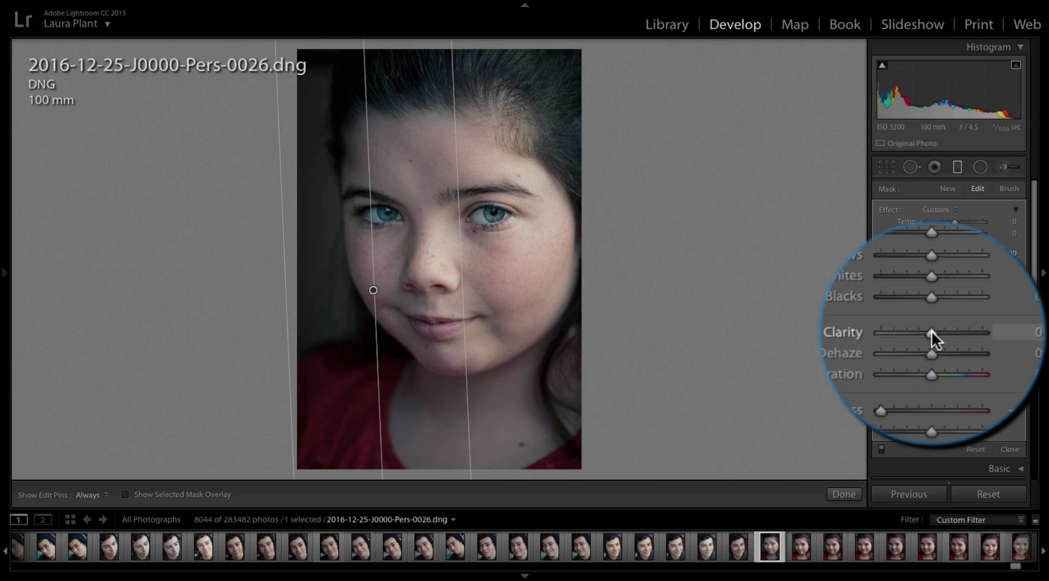
left_click_drag(954, 334, 919, 338)
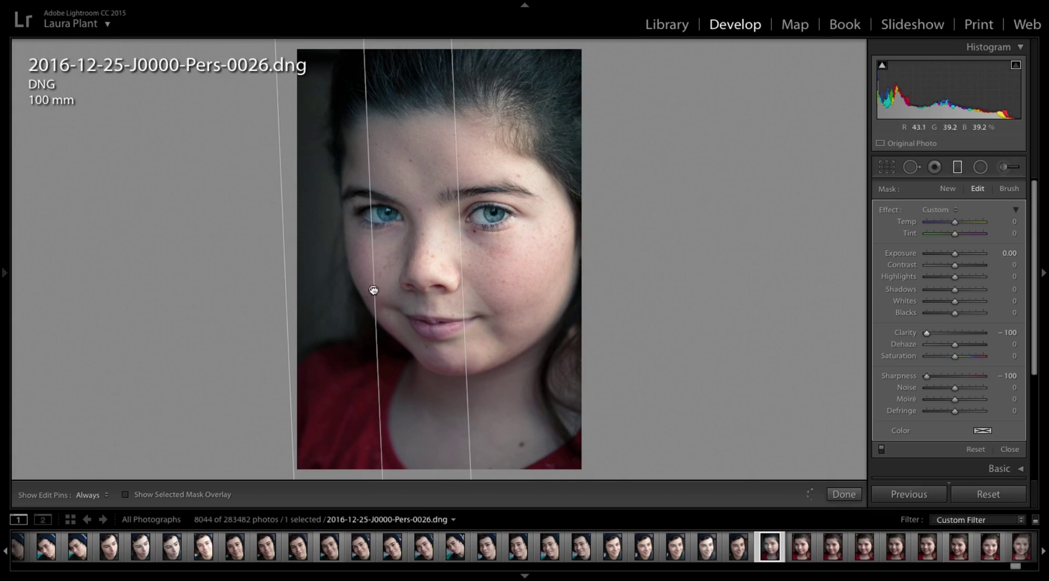
Step: Duplicate the left softening filter and move the copy closer to the left edge
right_click(372, 291)
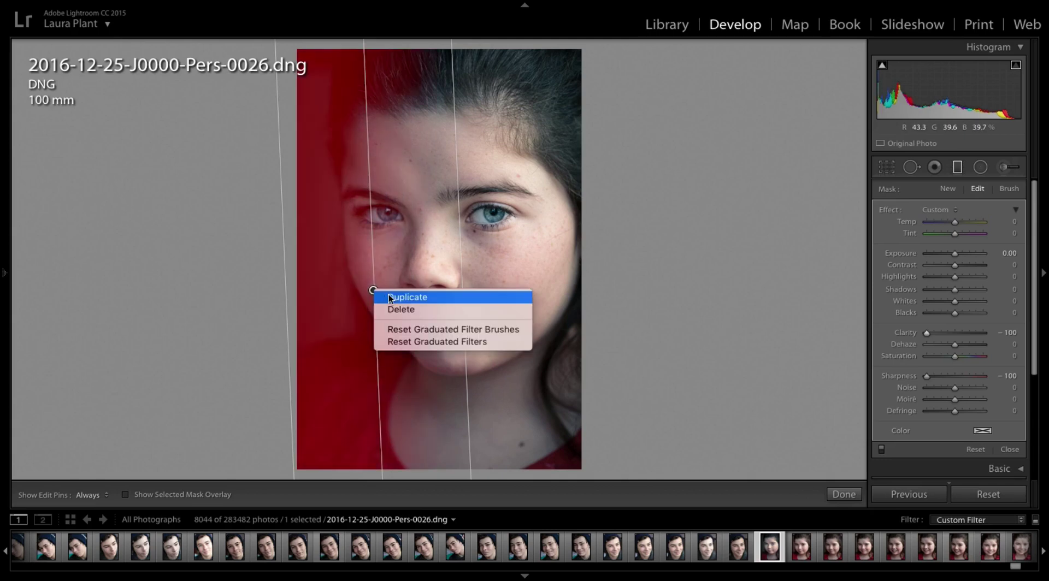
left_click(390, 297)
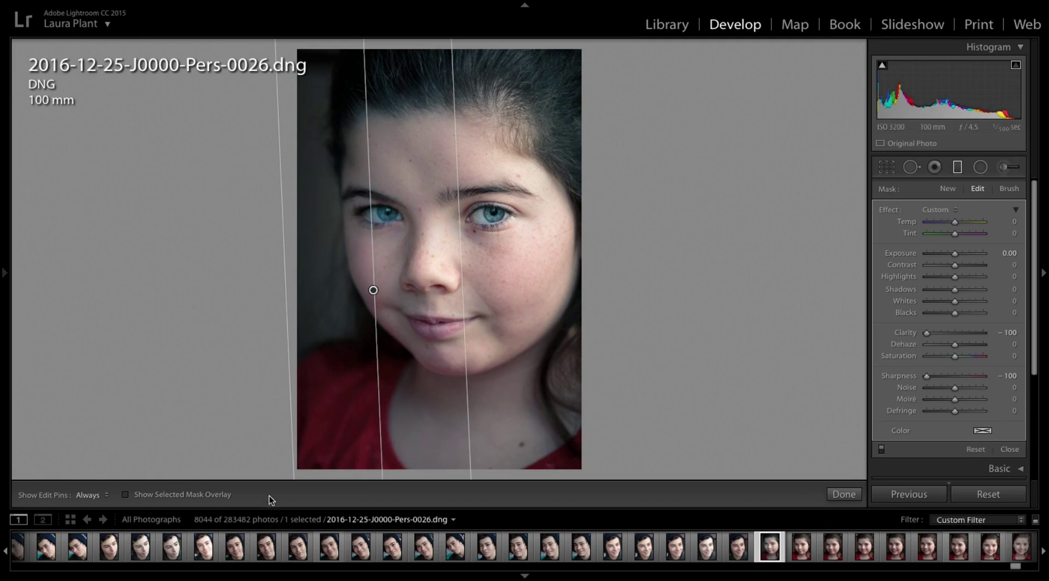
left_click(175, 497)
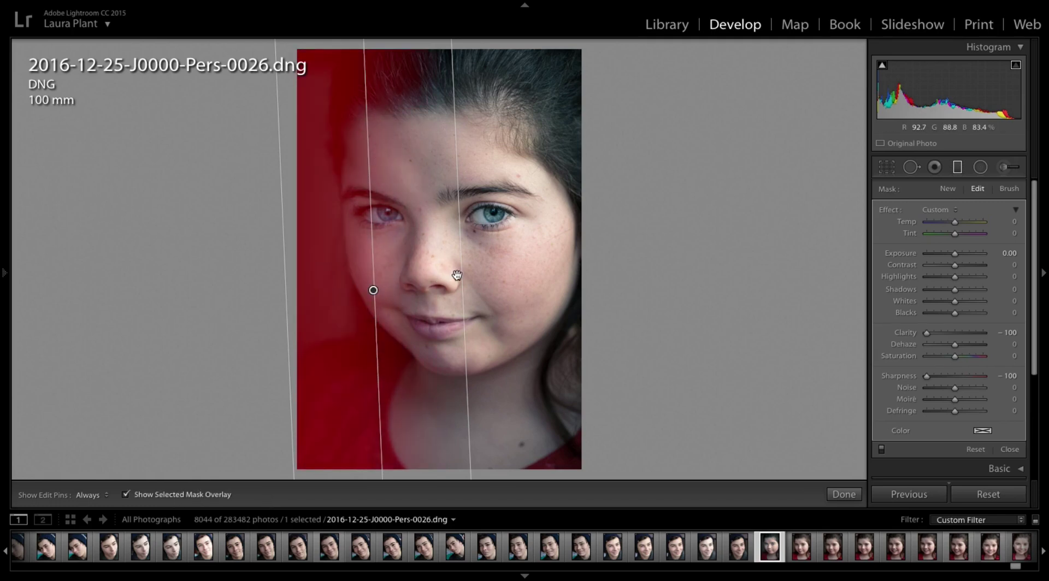
left_click_drag(453, 275, 344, 286)
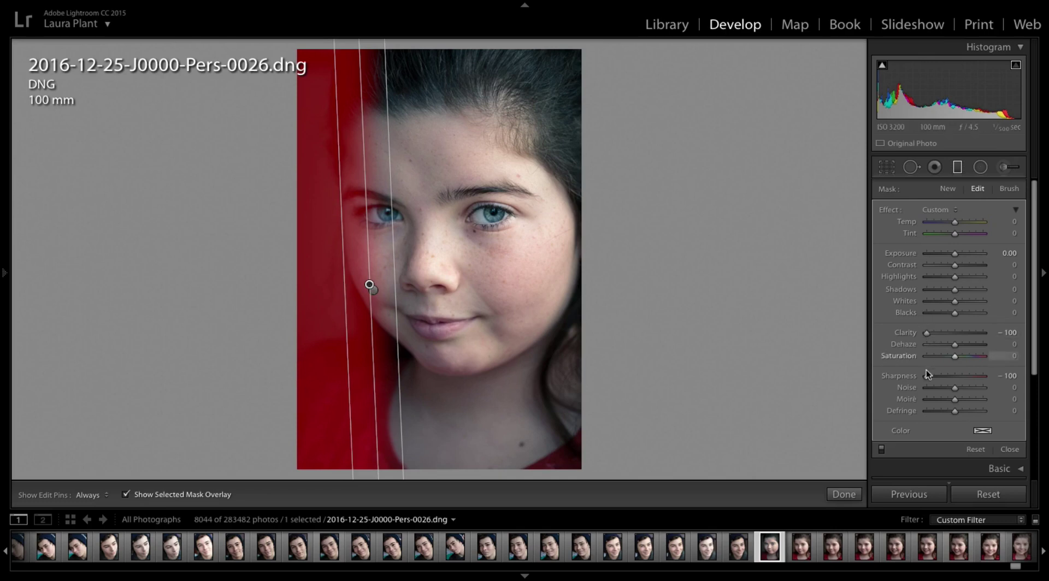
left_click(169, 494)
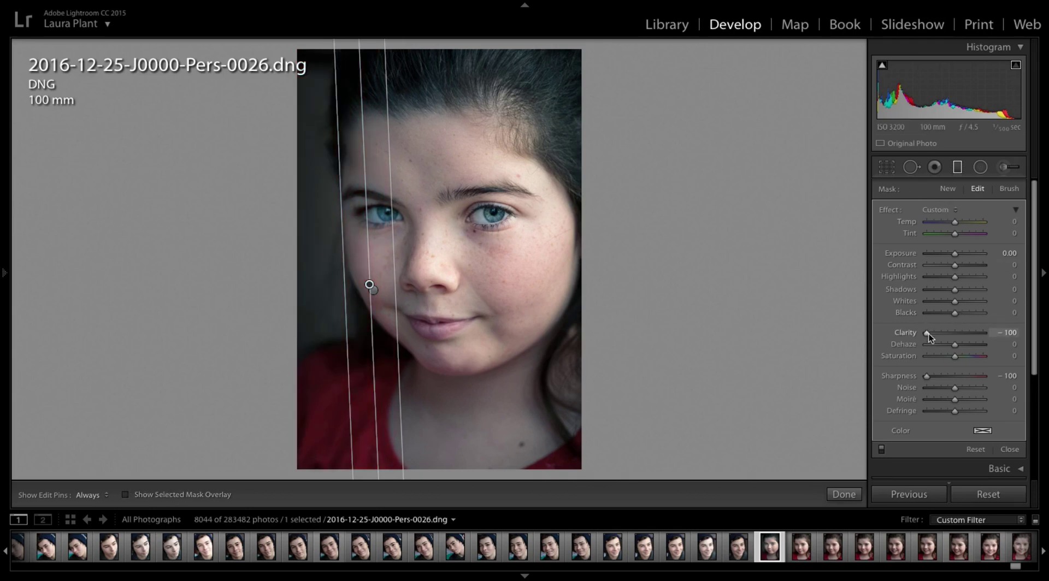
Step: Ease the copy's Clarity to -30 and compare the local adjustments off and on
left_click_drag(929, 333, 948, 333)
left_click(882, 450)
left_click(881, 450)
left_click(882, 450)
left_click(882, 450)
left_click(882, 450)
left_click(882, 450)
left_click(881, 450)
left_click(881, 450)
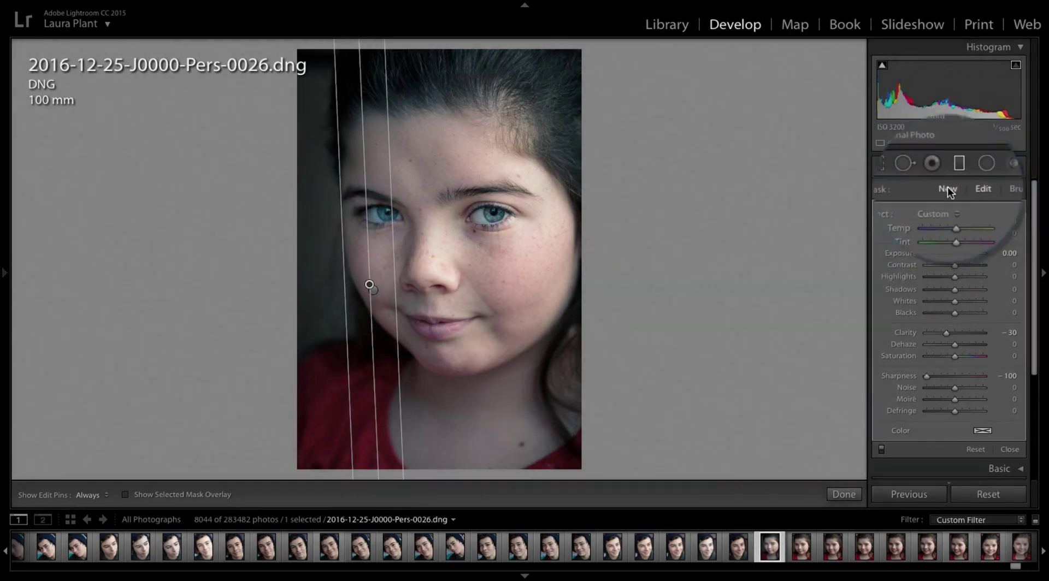
left_click(947, 190)
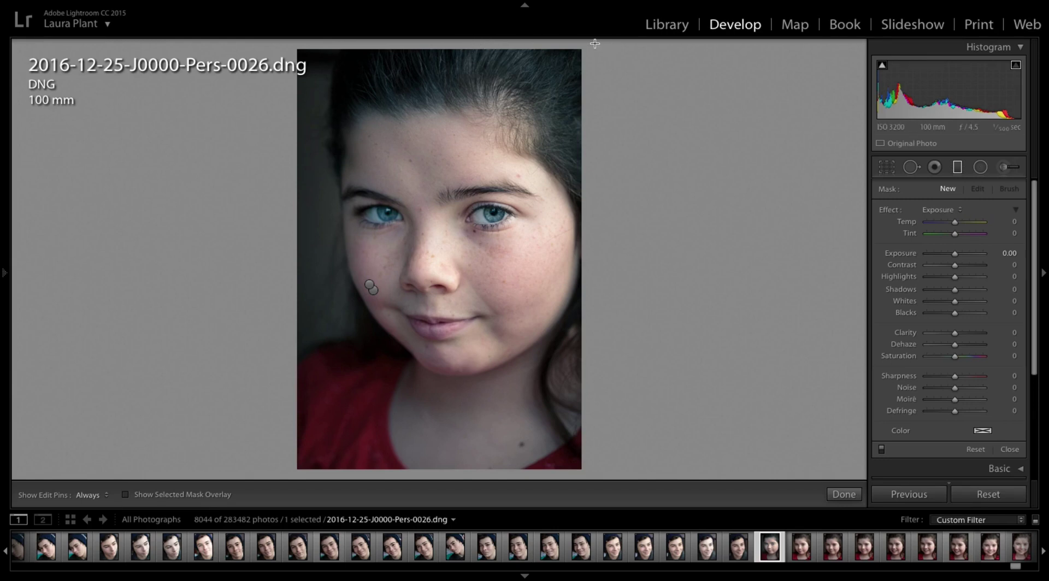
Step: Draw a diagonal graduated filter from the top edge down across the hairline
left_click_drag(593, 44, 512, 252)
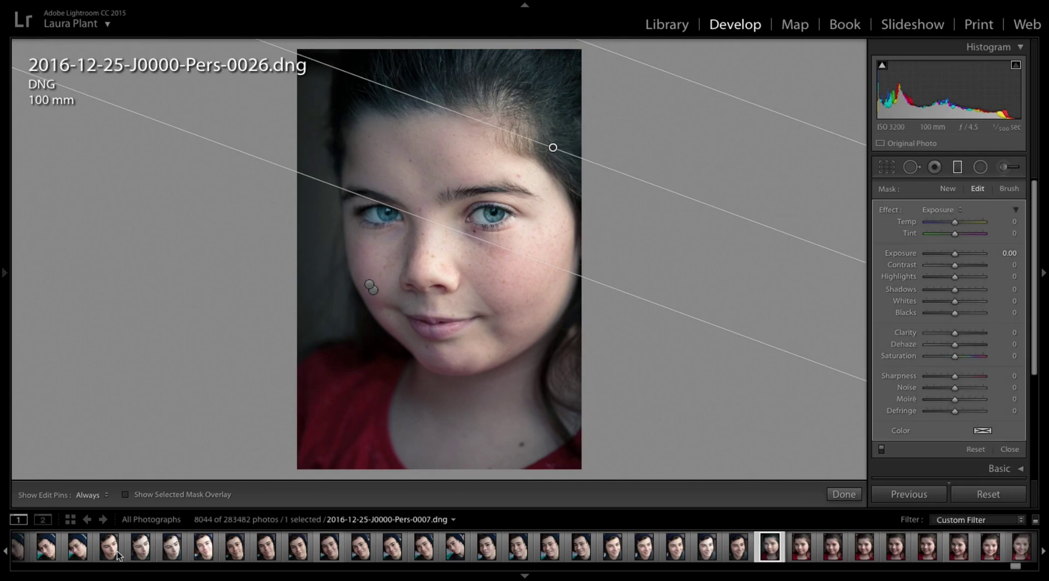
left_click(126, 494)
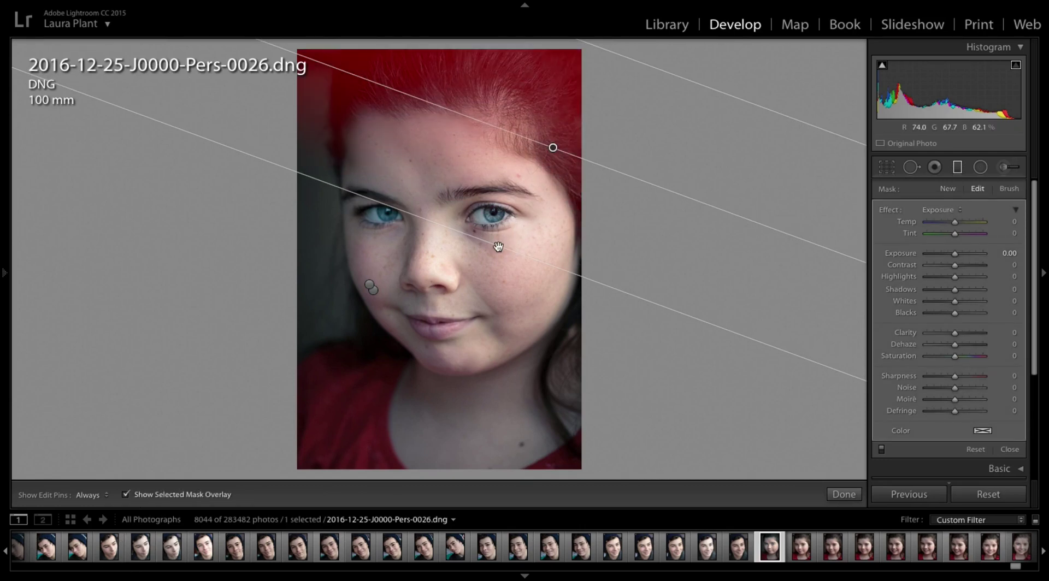
left_click_drag(498, 247, 479, 272)
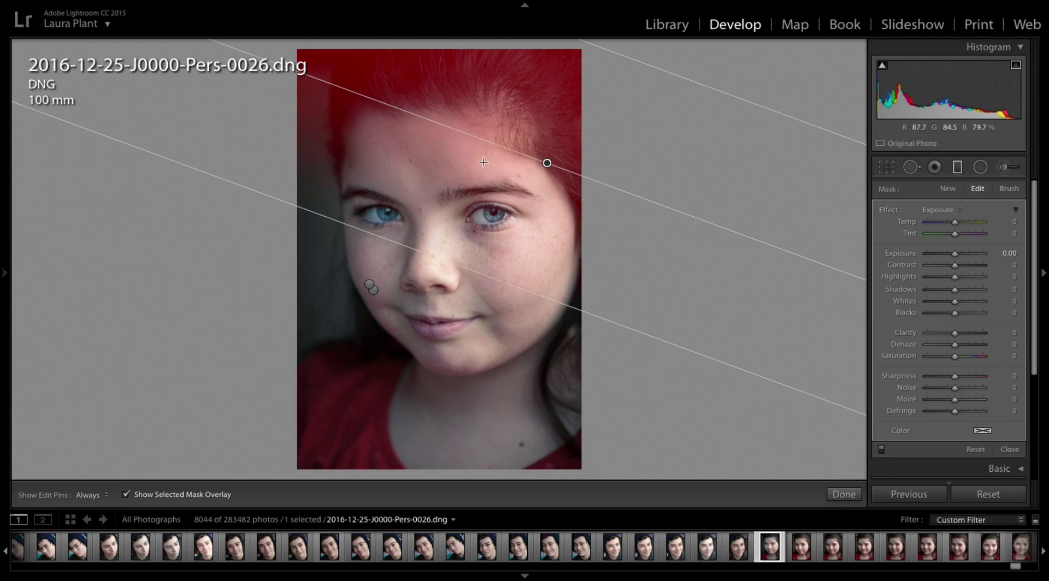
left_click_drag(461, 266, 463, 252)
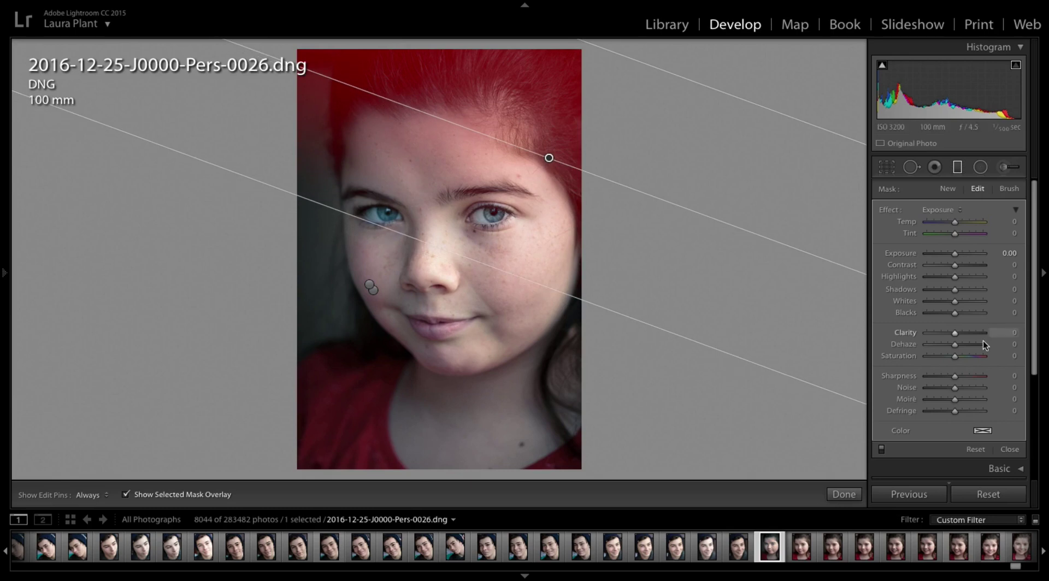
Step: Set the hair filter's Clarity and Sharpness to -100
left_click(126, 494)
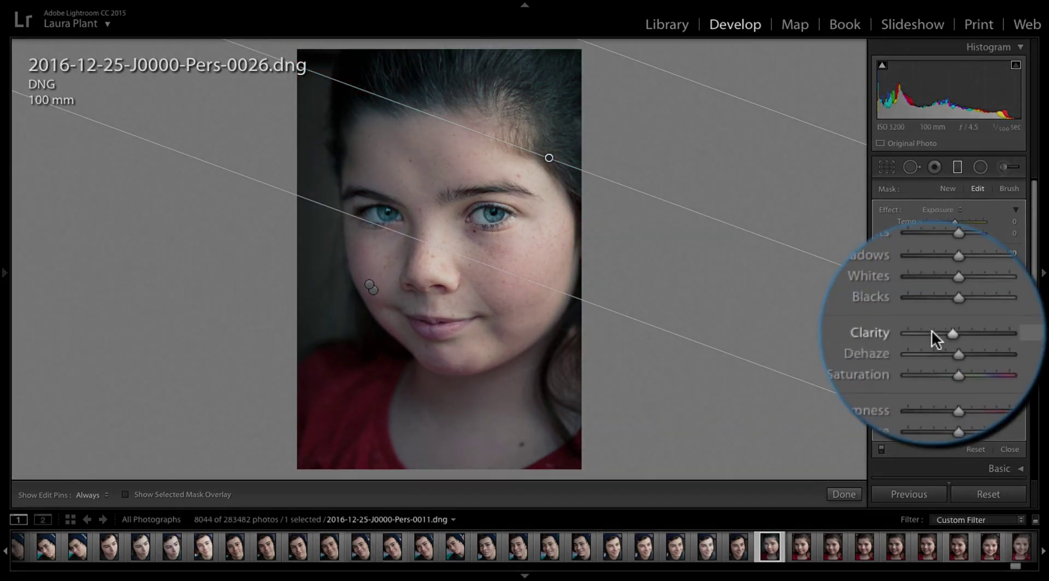
left_click_drag(954, 333, 923, 332)
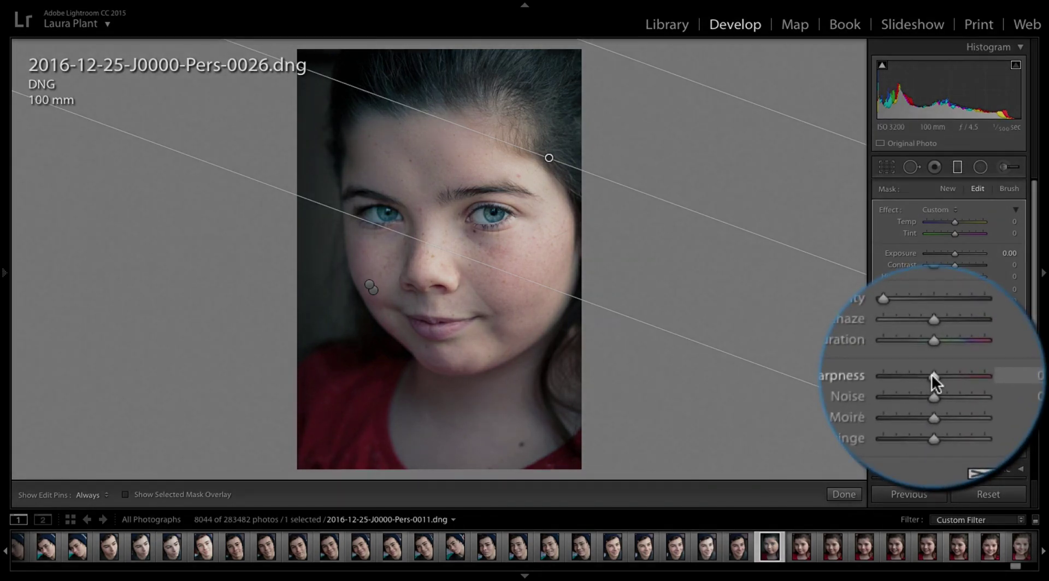
left_click_drag(932, 374, 909, 376)
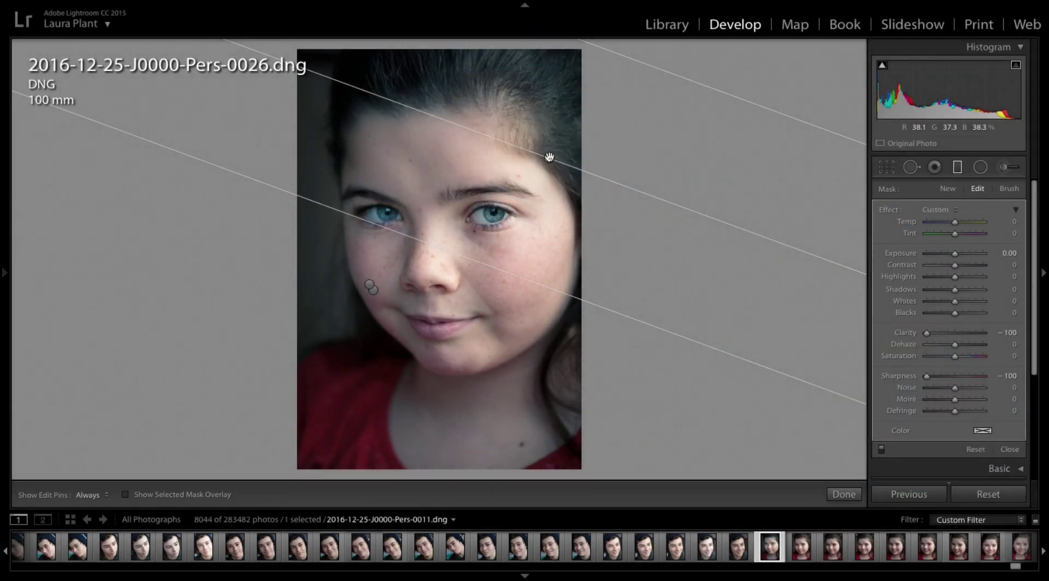
Step: Duplicate the hair filter and move the copy higher up the head
right_click(548, 159)
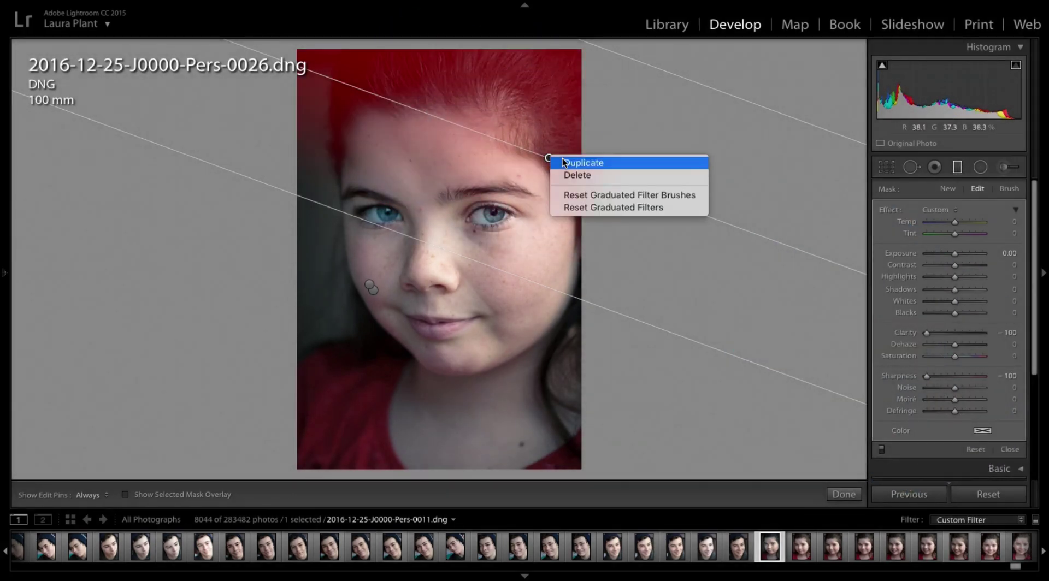
left_click(564, 162)
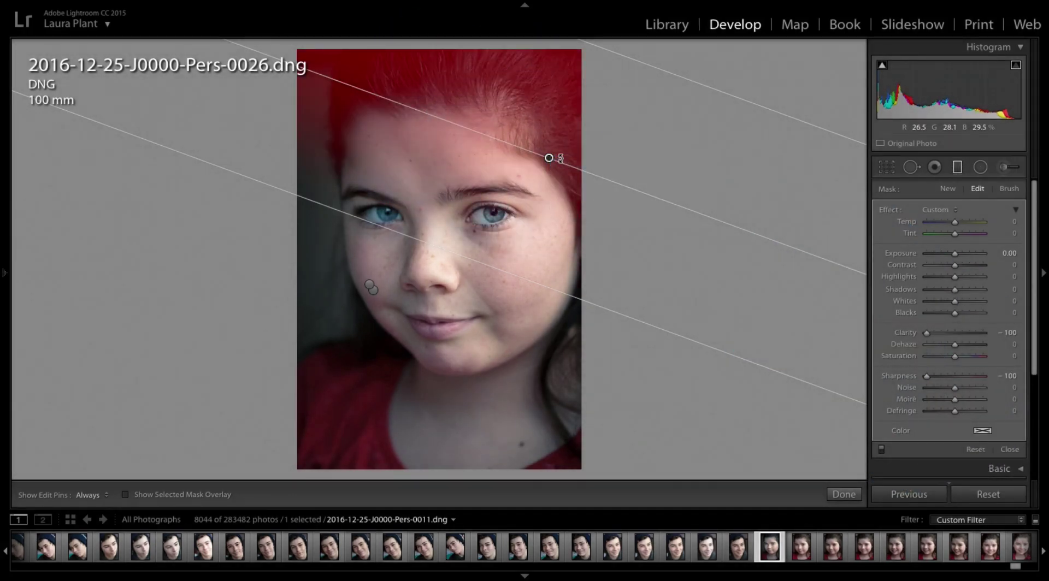
left_click(150, 491)
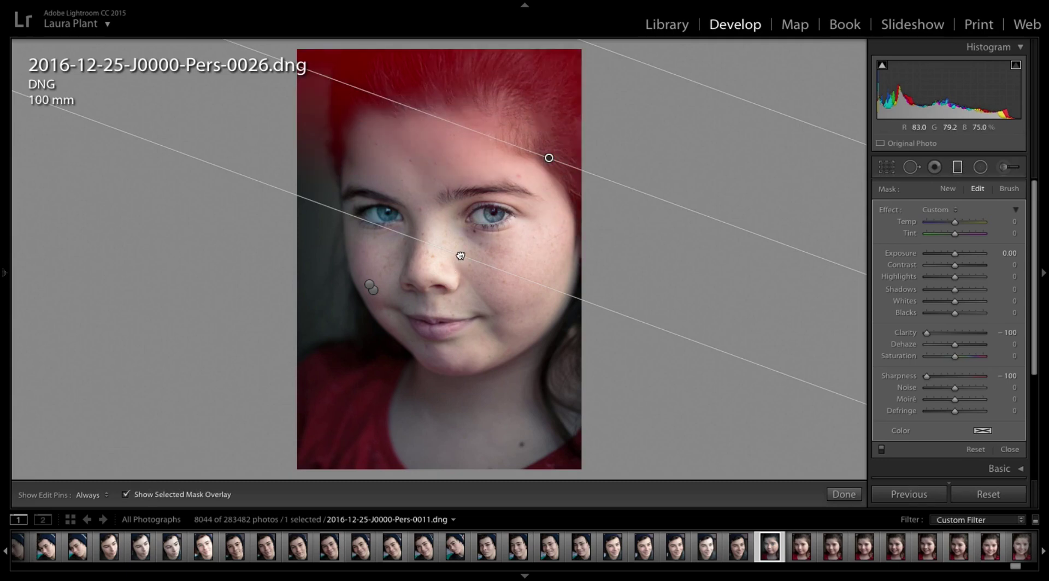
left_click_drag(460, 252, 517, 158)
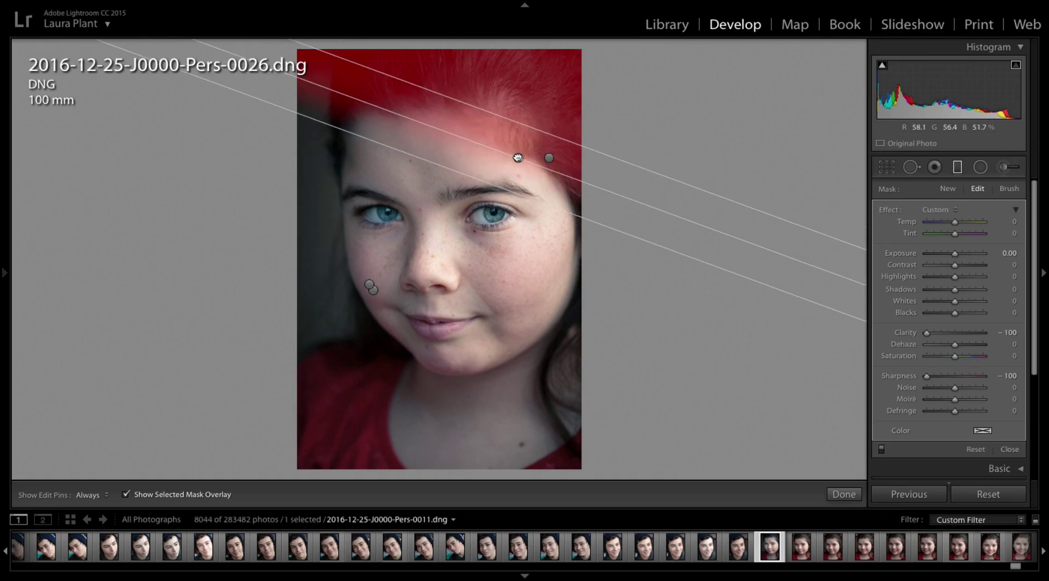
left_click(190, 497)
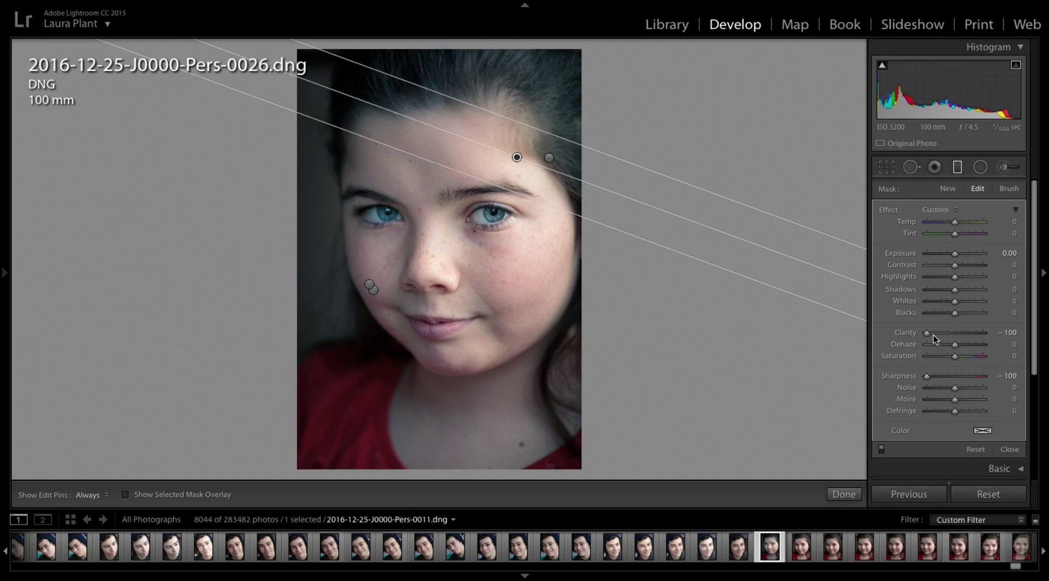
Step: Set the copy's Clarity to -51, keep Sharpness at -100, and compare before and after
left_click_drag(926, 333, 928, 332)
left_click_drag(947, 333, 940, 333)
left_click_drag(925, 376, 901, 382)
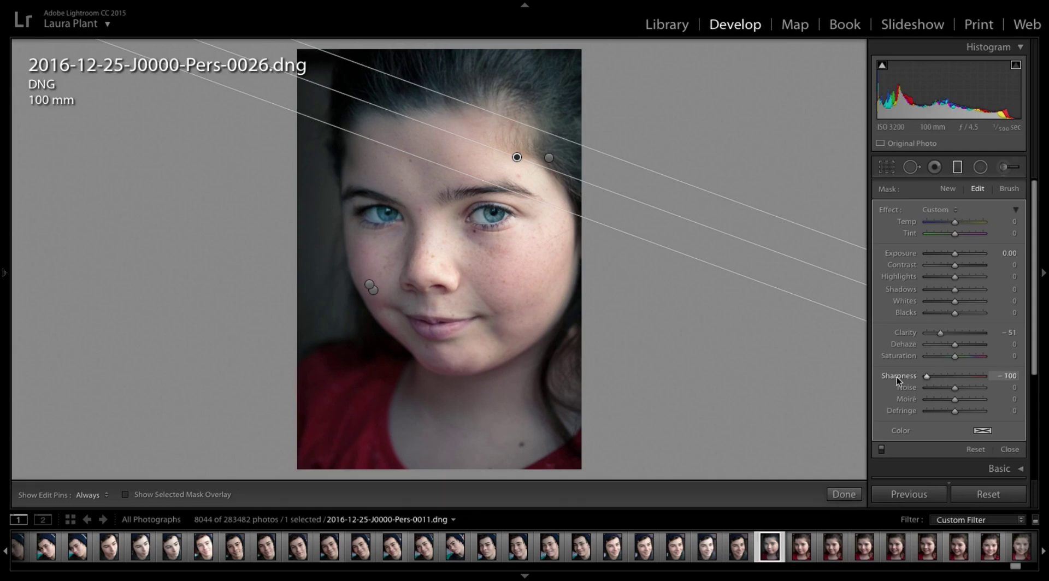
left_click(881, 449)
left_click(880, 450)
left_click(881, 449)
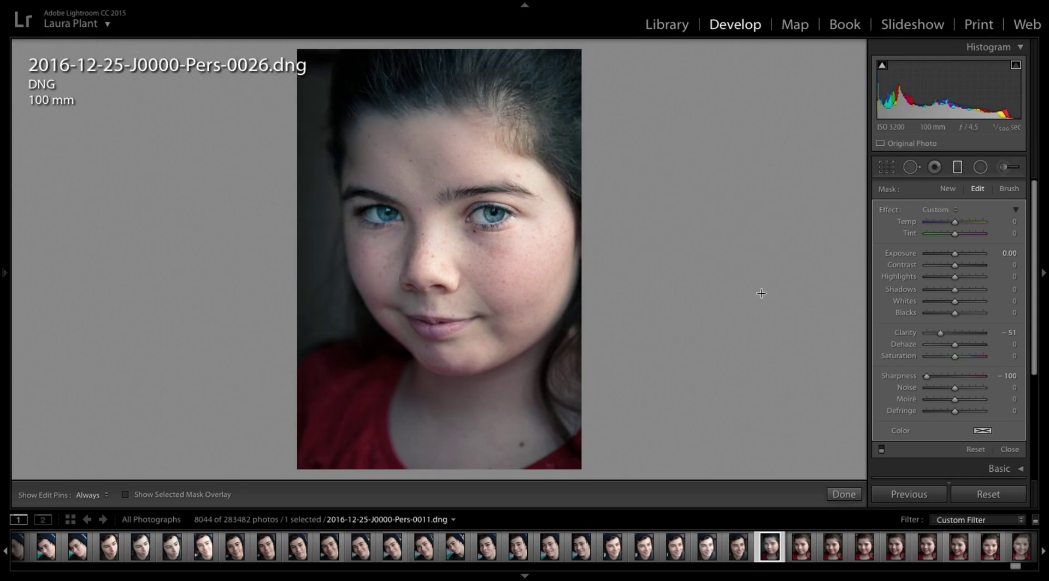
Step: Draw a -100 Clarity and Sharpness graduated filter from the bottom edge over the chin and chest
left_click(881, 449)
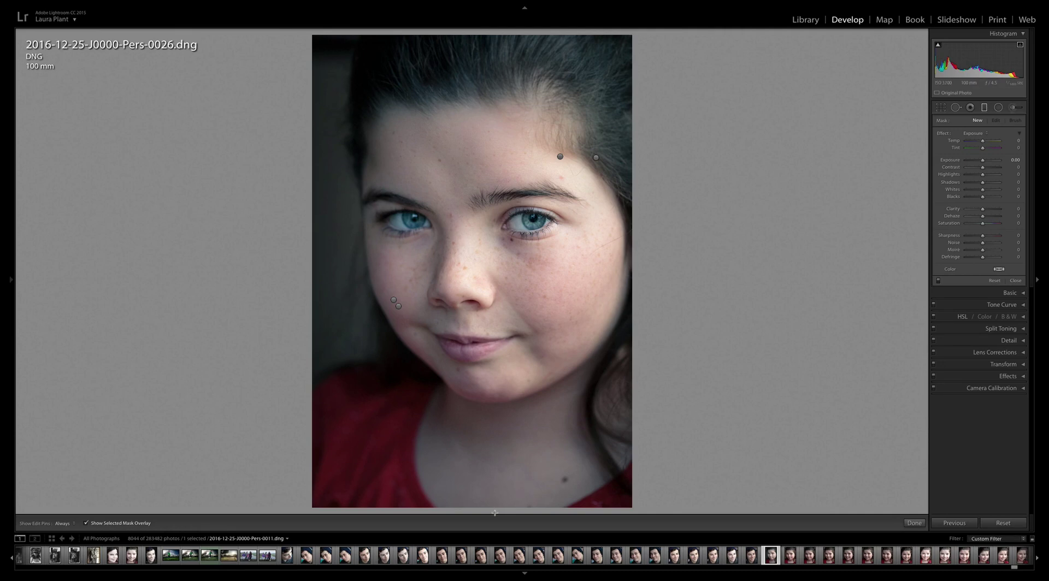
left_click_drag(493, 499, 483, 291)
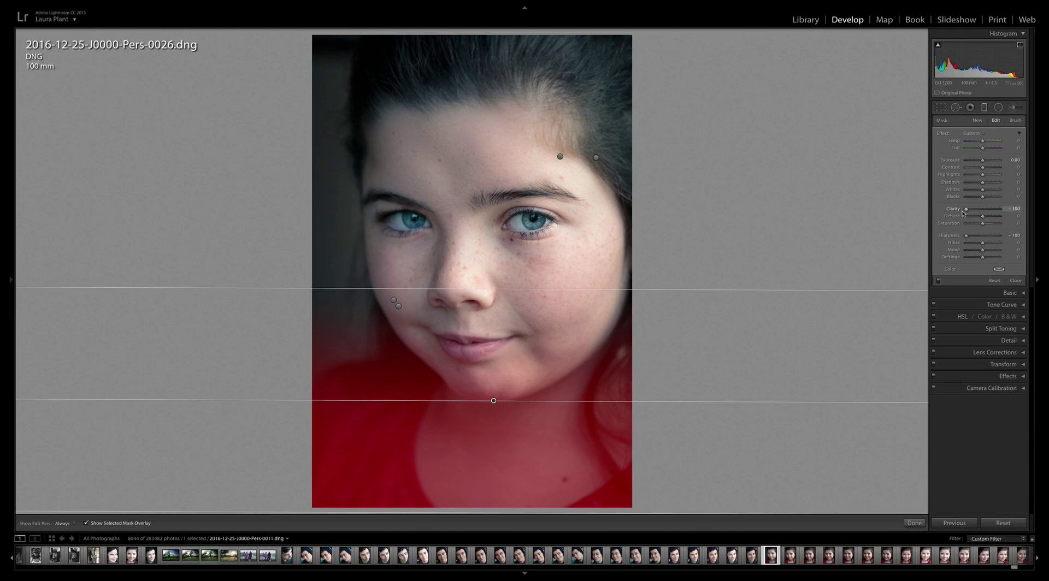
left_click(106, 524)
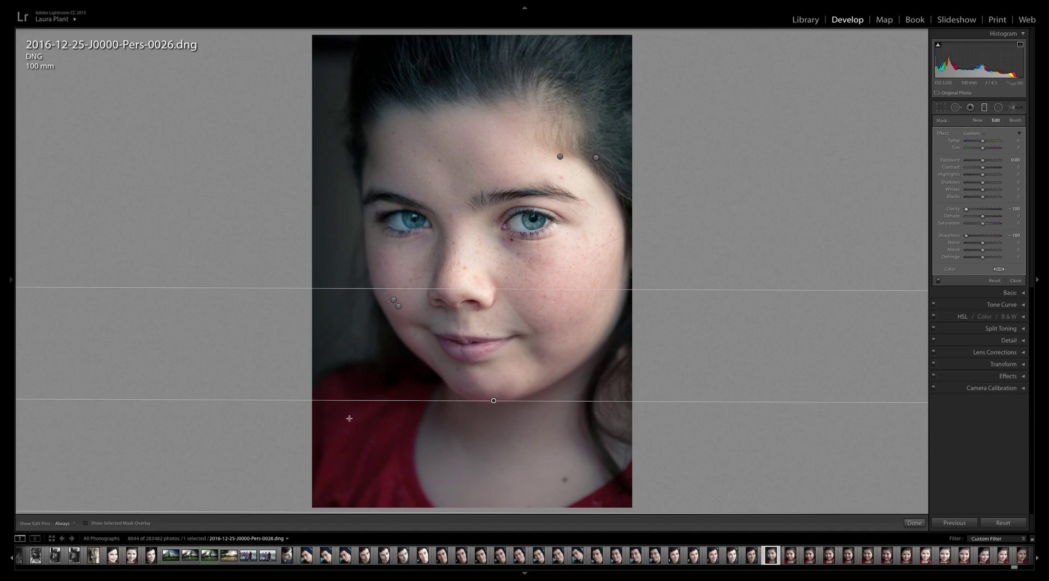
Step: Add another graduated filter across the lower portrait, tightening its fade just below the chin
right_click(492, 400)
left_click(513, 406)
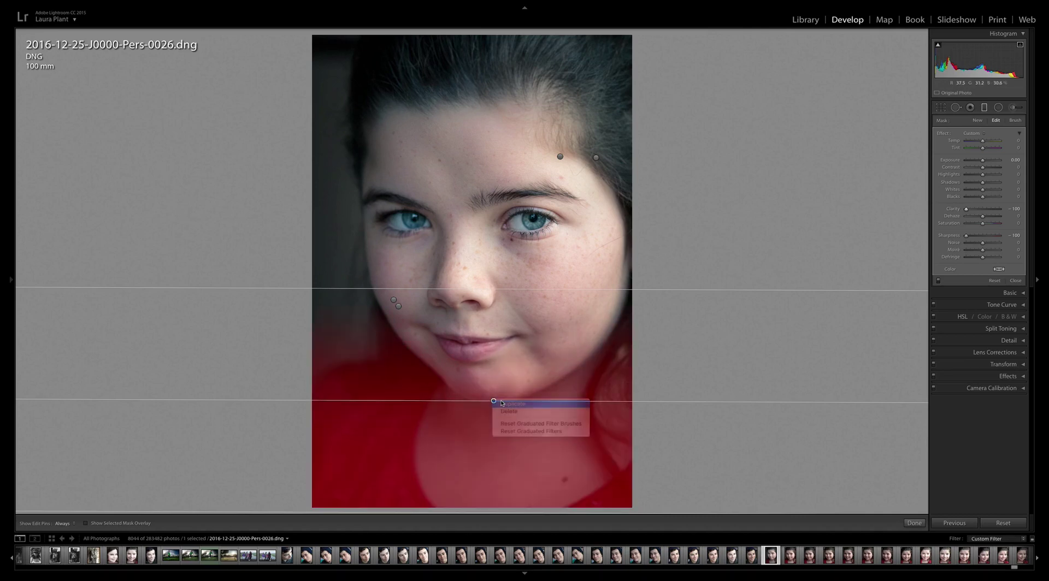
key("o")
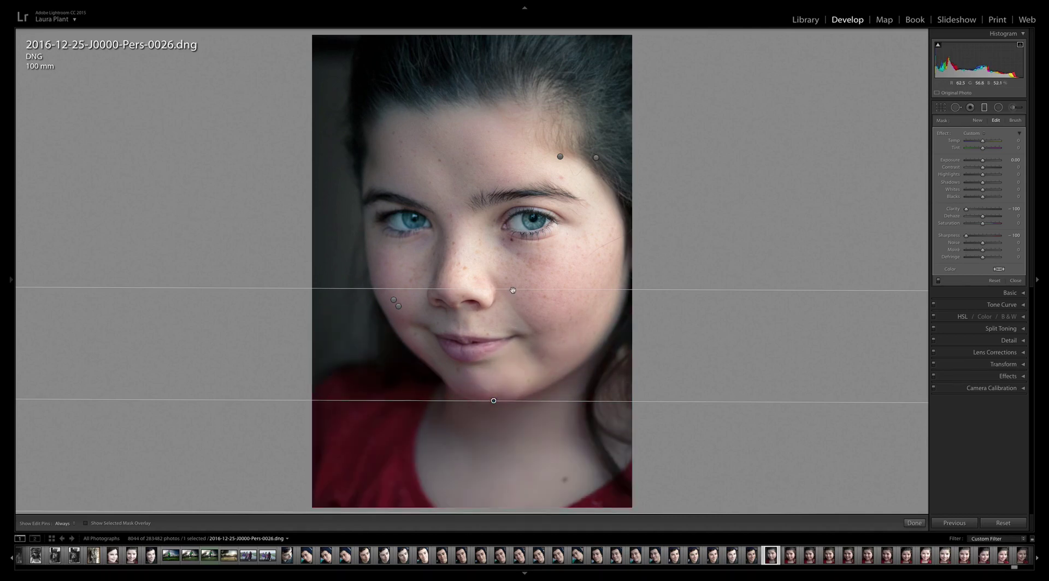
left_click_drag(512, 290, 507, 417)
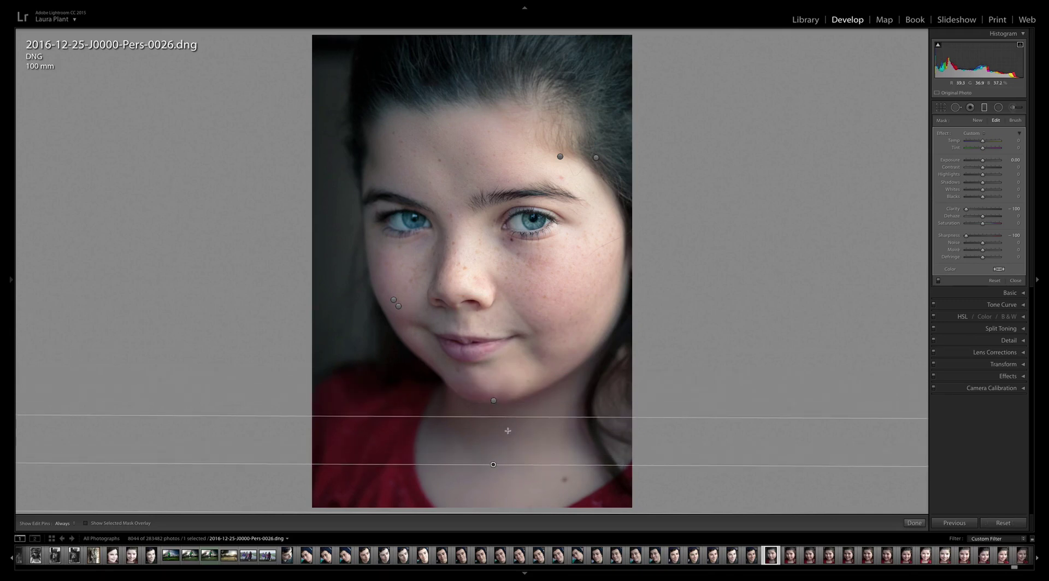
left_click_drag(494, 465, 492, 454)
left_click(119, 522)
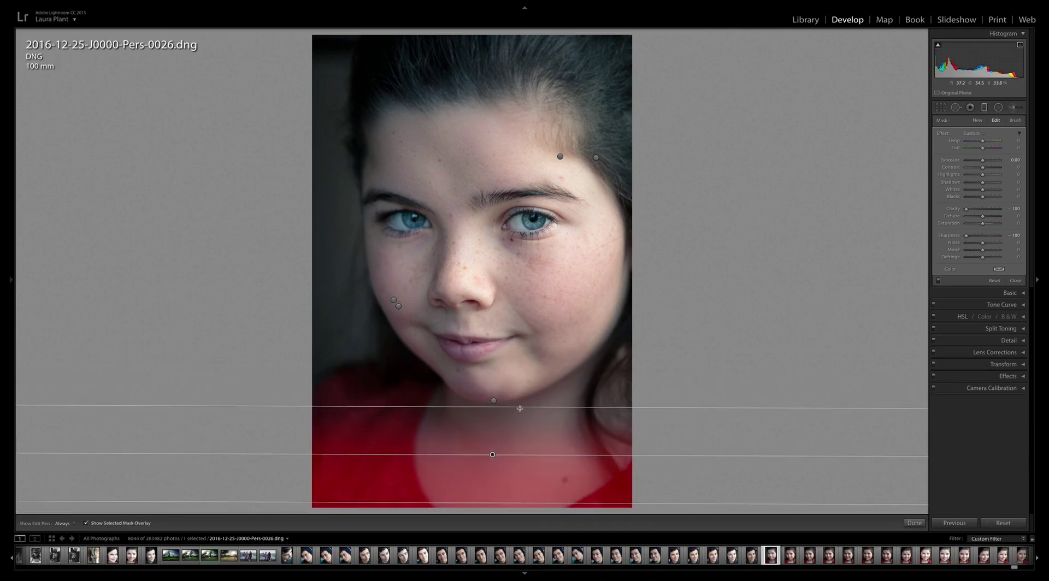
left_click_drag(511, 405, 495, 373)
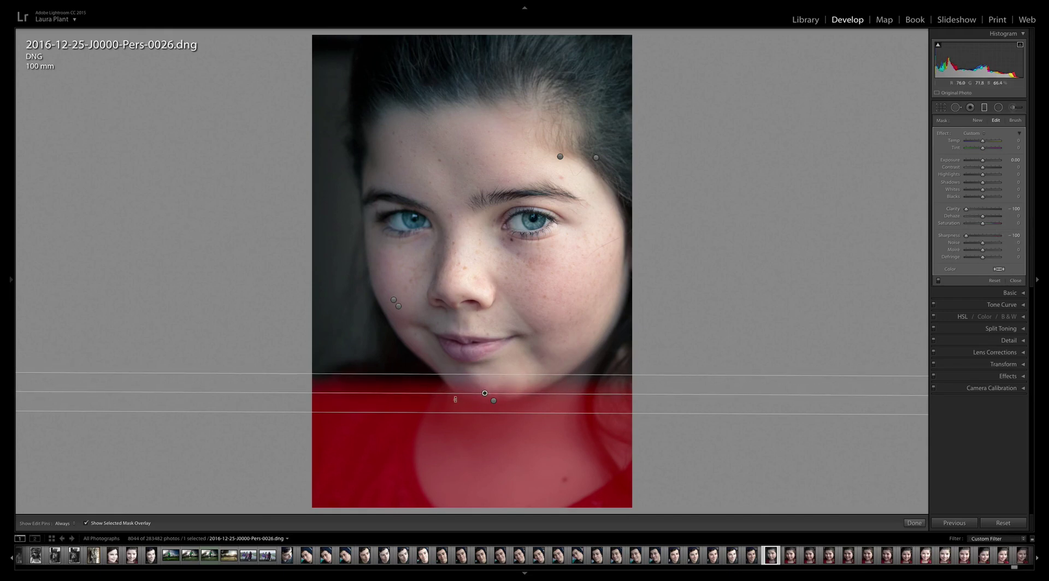
Step: Toggle the graduated filters off and on several times to compare, then start a new Adjustment Brush
left_click(126, 523)
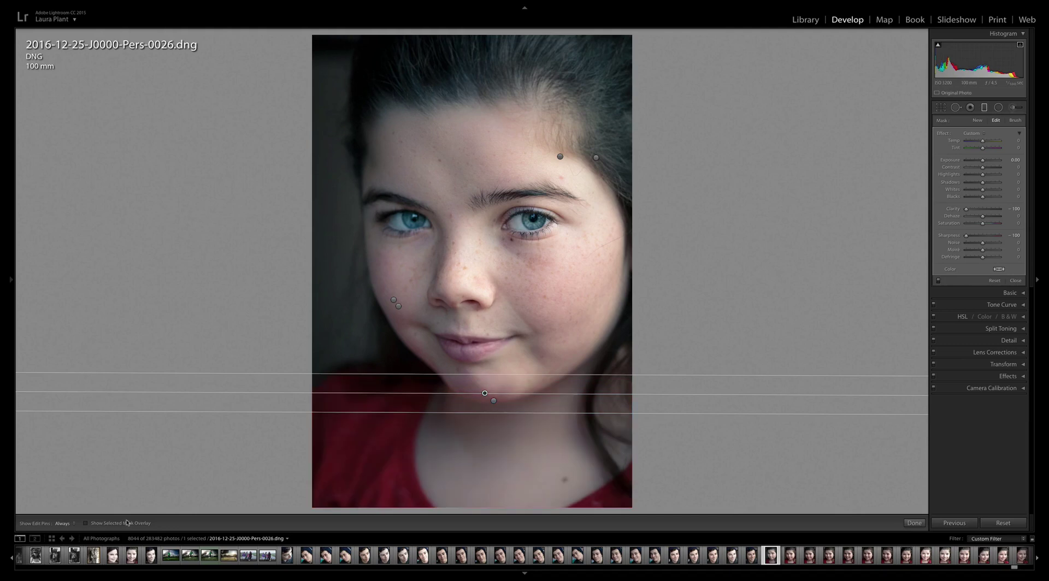
left_click(938, 280)
left_click(938, 281)
left_click(939, 282)
left_click(938, 281)
left_click(938, 281)
left_click(938, 281)
left_click(939, 282)
left_click(938, 282)
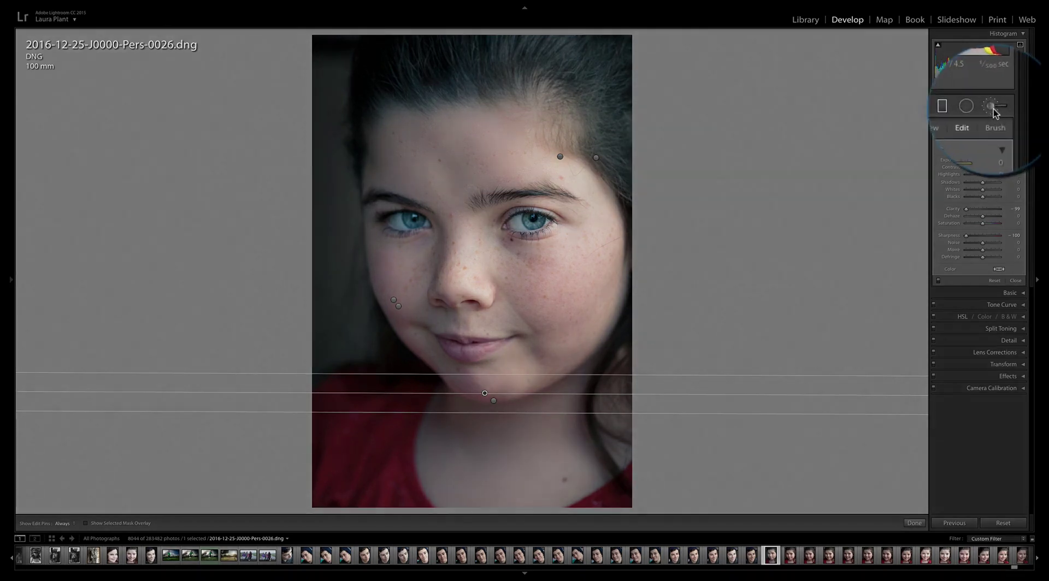
left_click(1013, 108)
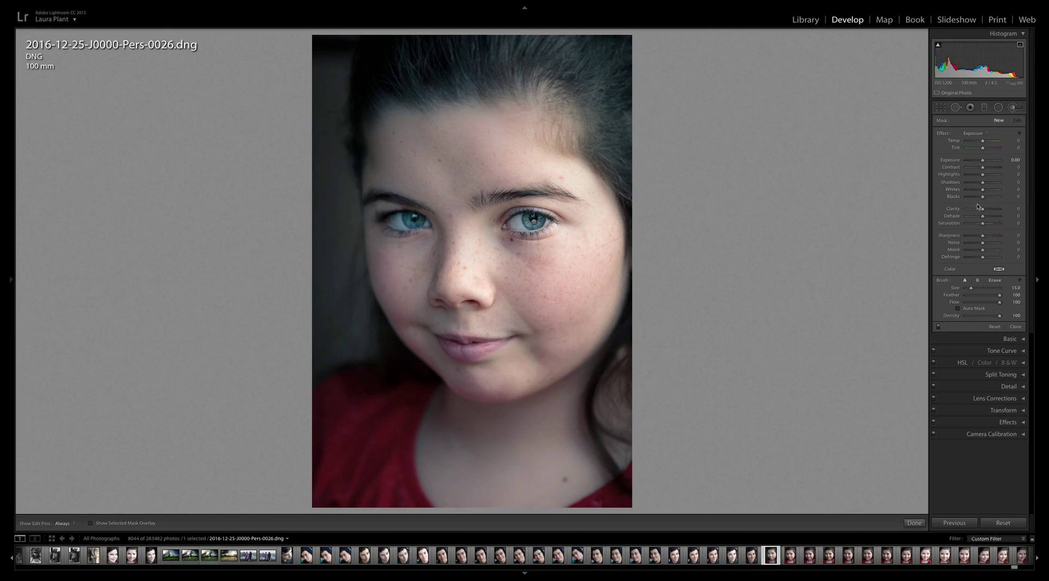
Step: Set the brush to -100 Clarity and Sharpness and paint the left hair, cheek and hairline
left_click_drag(982, 208, 968, 213)
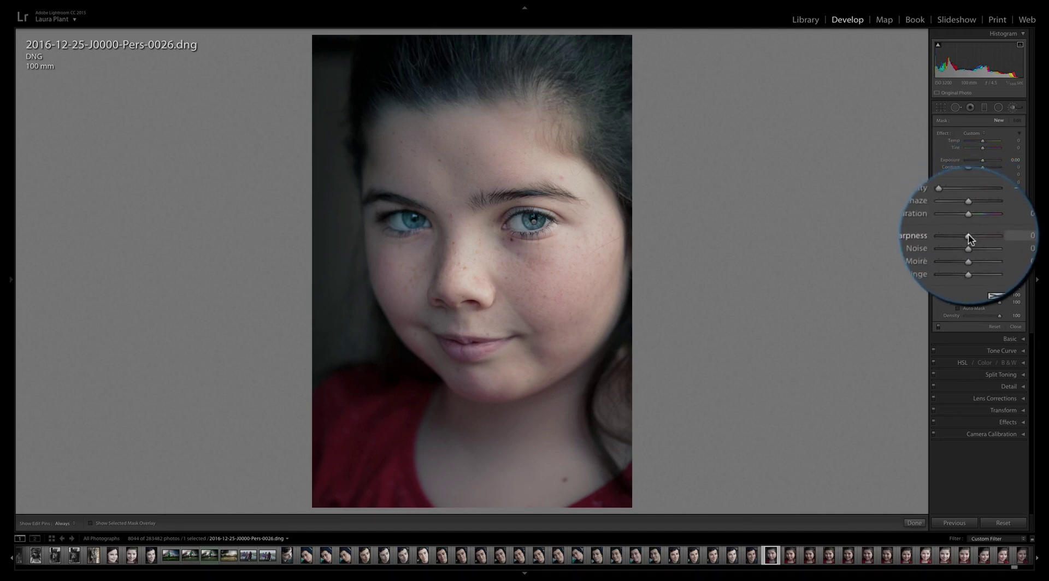
left_click(967, 236)
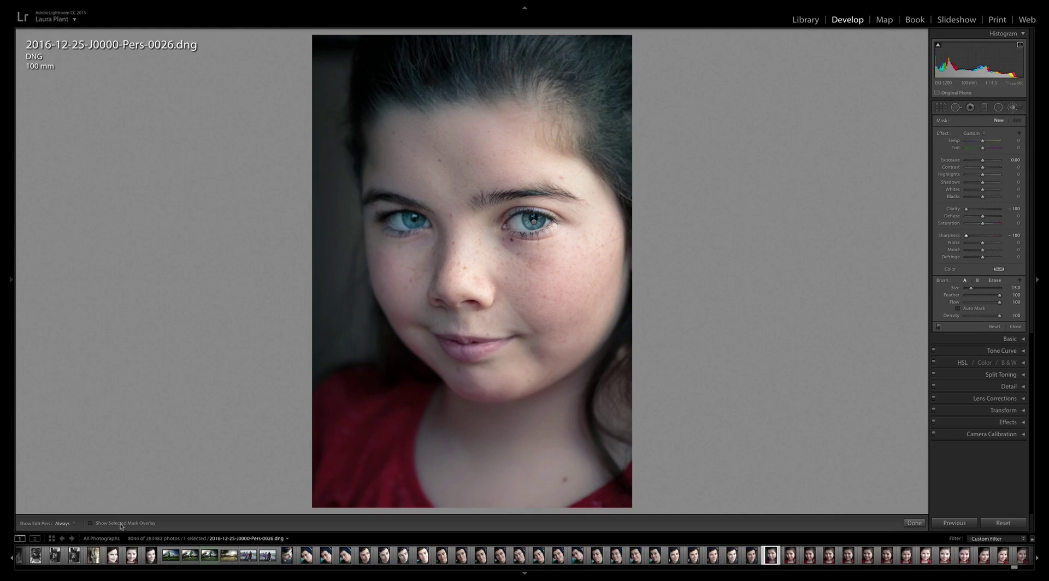
left_click(121, 526)
left_click_drag(346, 47, 340, 113)
scroll(341, 113, "down", 5)
mouse_move(343, 128)
left_mouse_down()
mouse_move(361, 291)
mouse_move(381, 320)
mouse_move(461, 396)
mouse_move(519, 407)
mouse_move(540, 397)
mouse_move(445, 388)
mouse_move(420, 409)
mouse_move(414, 467)
mouse_move(428, 497)
left_mouse_up()
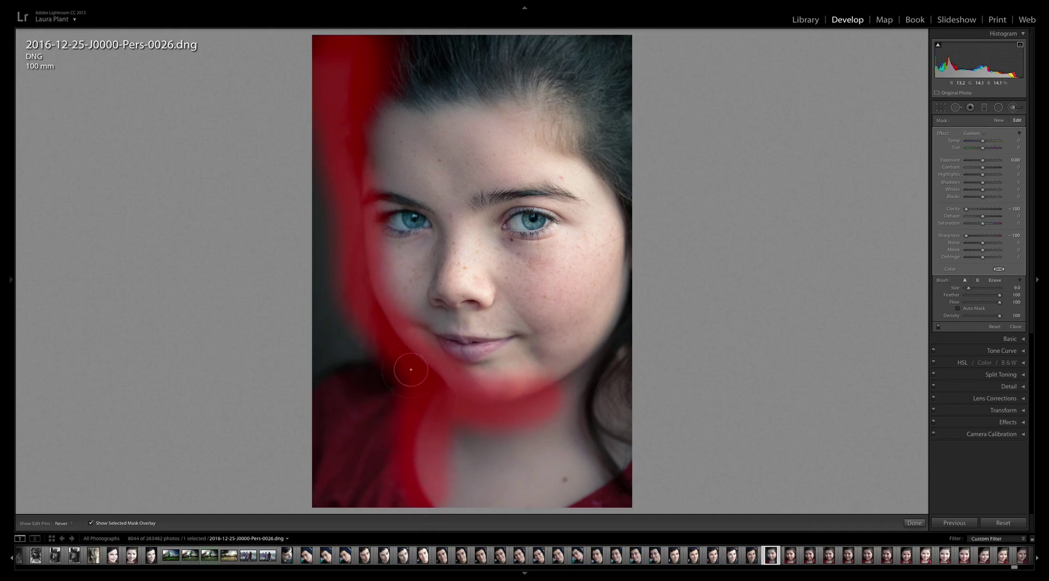
mouse_move(368, 270)
left_mouse_down()
mouse_move(367, 170)
mouse_move(379, 126)
mouse_move(396, 109)
mouse_move(465, 112)
mouse_move(415, 117)
mouse_move(450, 82)
mouse_move(421, 57)
mouse_move(399, 75)
mouse_move(401, 112)
left_mouse_up()
Step: Show edit pins always, lower the brush Clarity to -100, and toggle brush effects to compare
key("h")
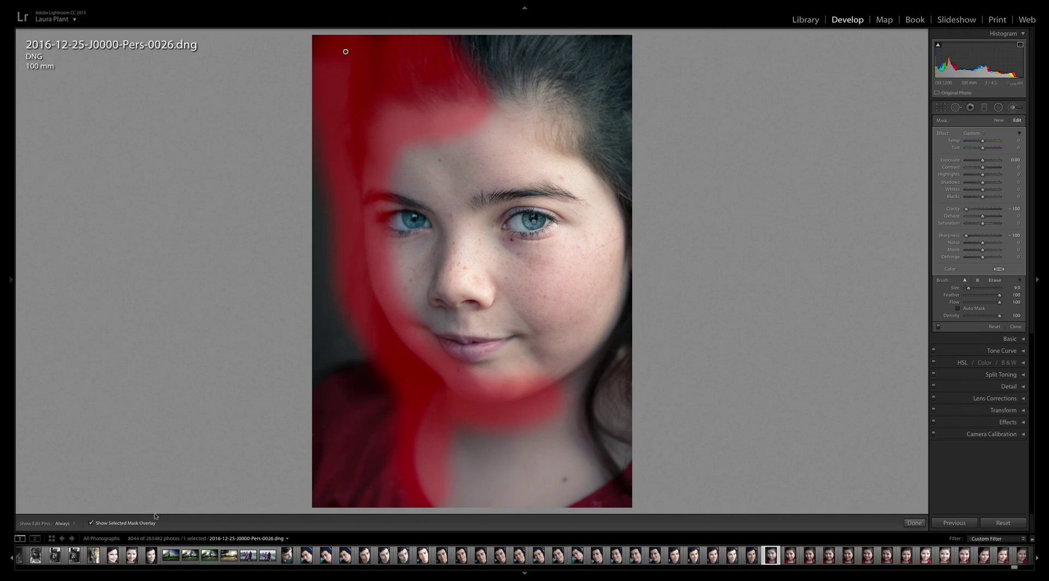
left_click(148, 523)
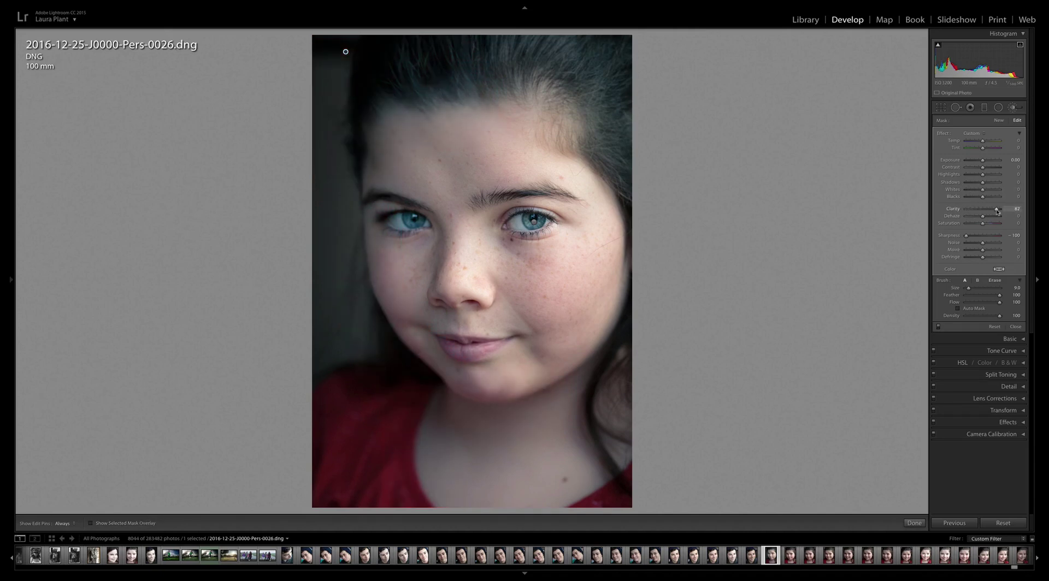
left_click_drag(997, 212, 965, 210)
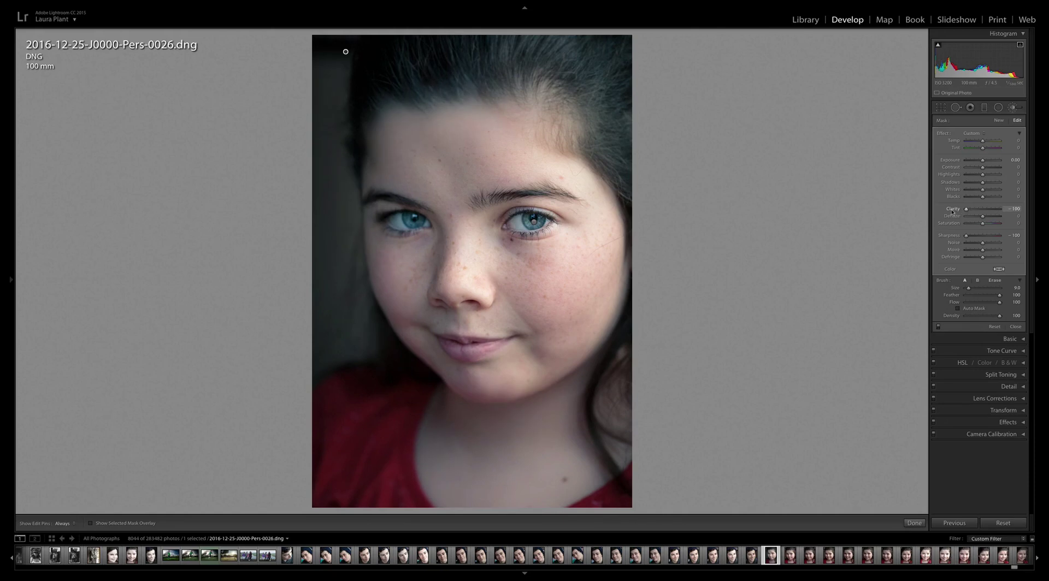
left_click(938, 327)
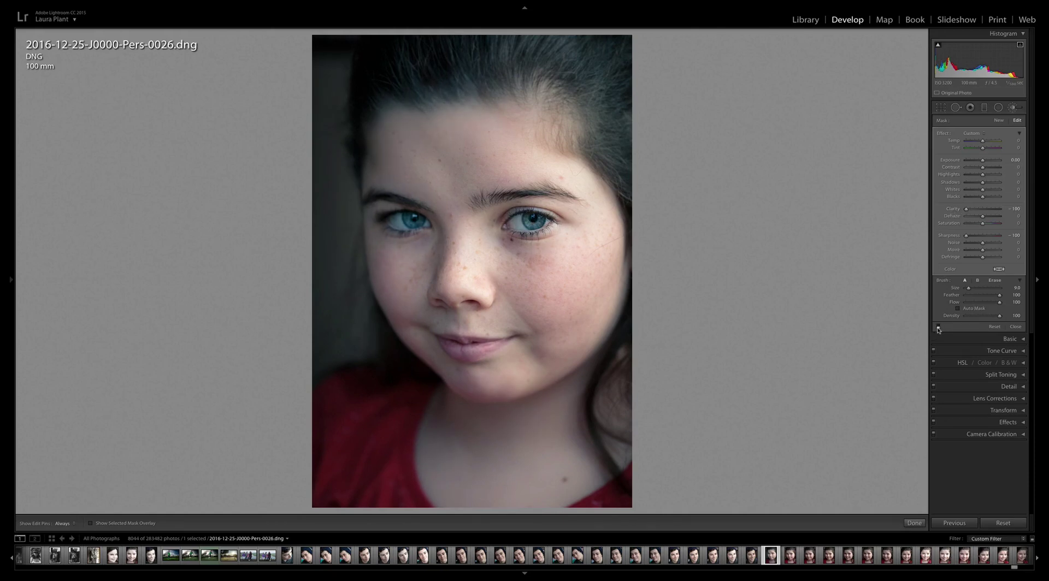
left_click(937, 327)
left_click(937, 327)
left_click(937, 327)
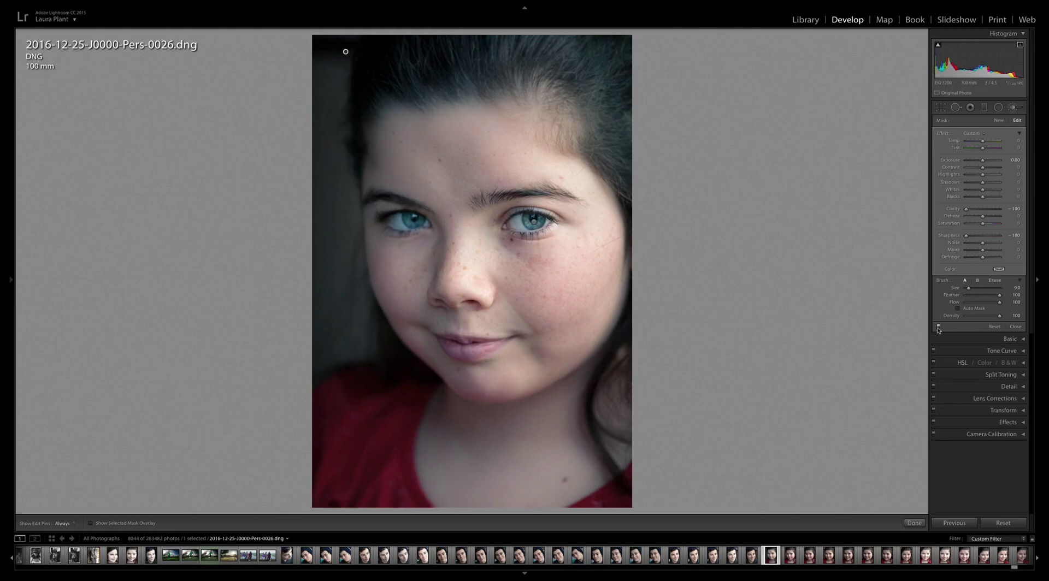
left_click(938, 327)
left_click(938, 327)
left_click_drag(982, 218, 969, 216)
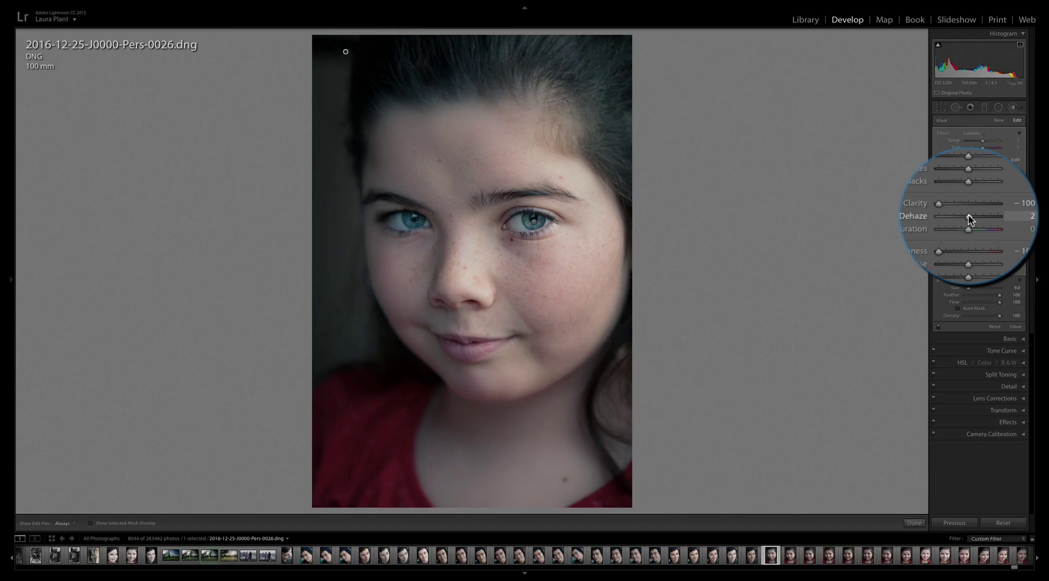
left_click_drag(968, 217, 982, 218)
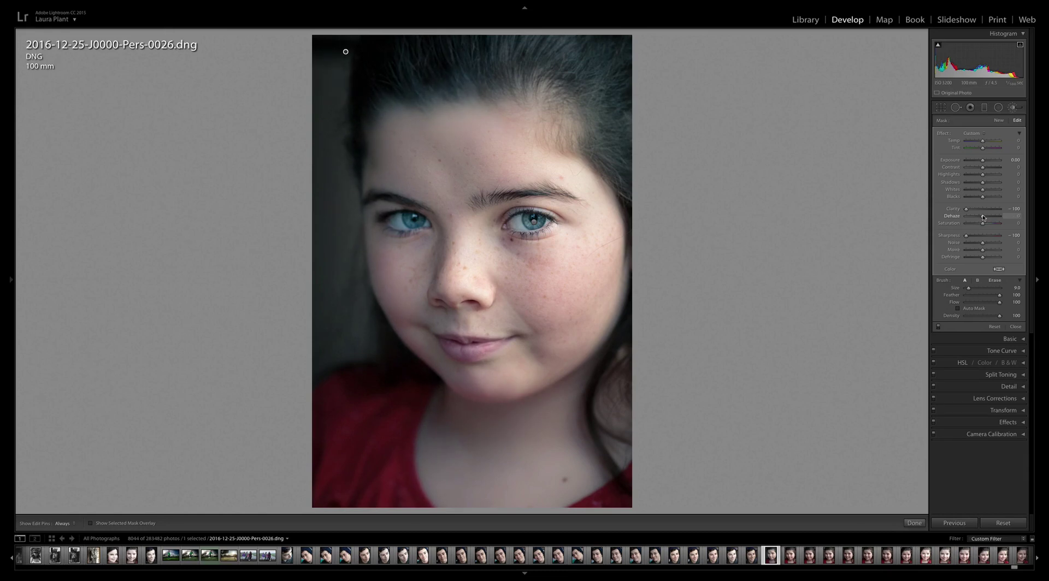
left_click_drag(983, 217, 983, 218)
Step: Duplicate the left-edge softening brush twice
scroll(345, 51, "down", 3)
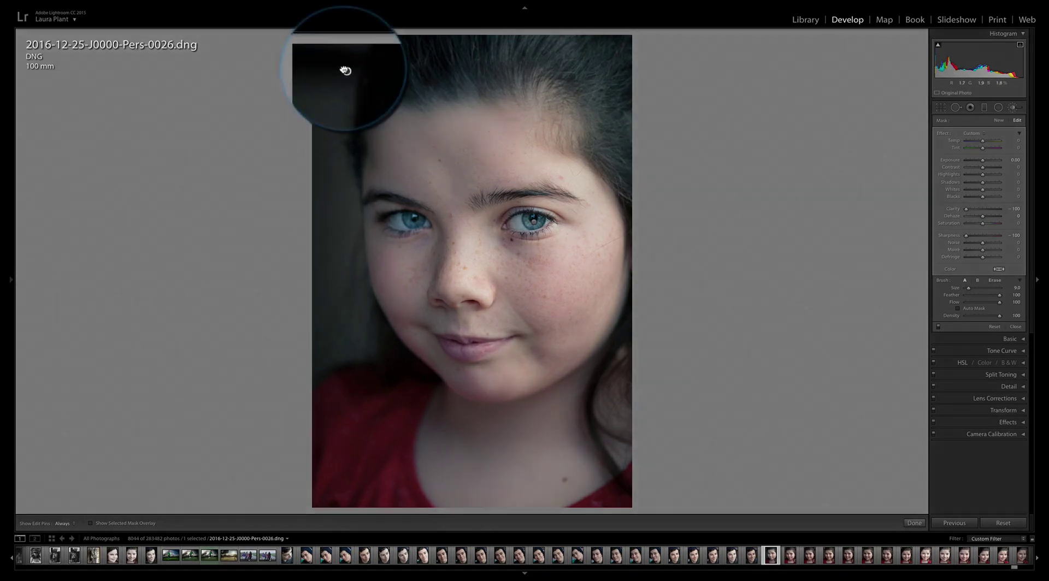
right_click(345, 75)
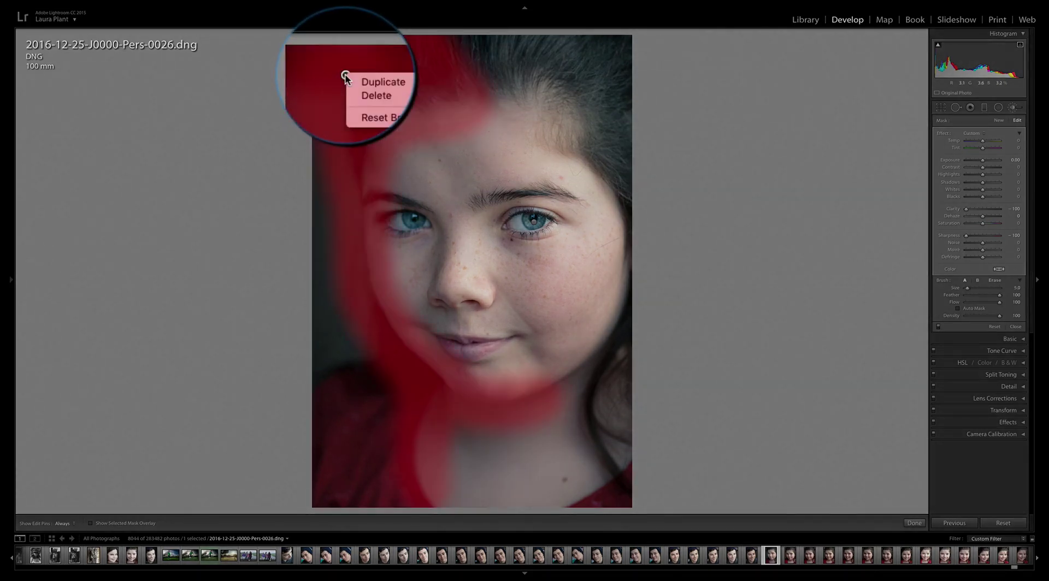
left_click(352, 77)
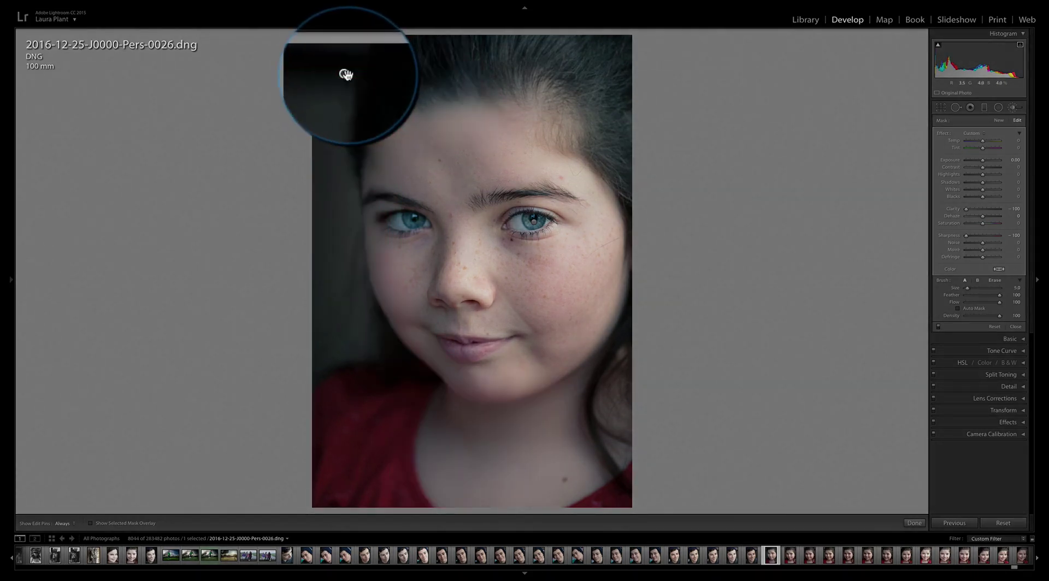
right_click(345, 74)
left_click(346, 73)
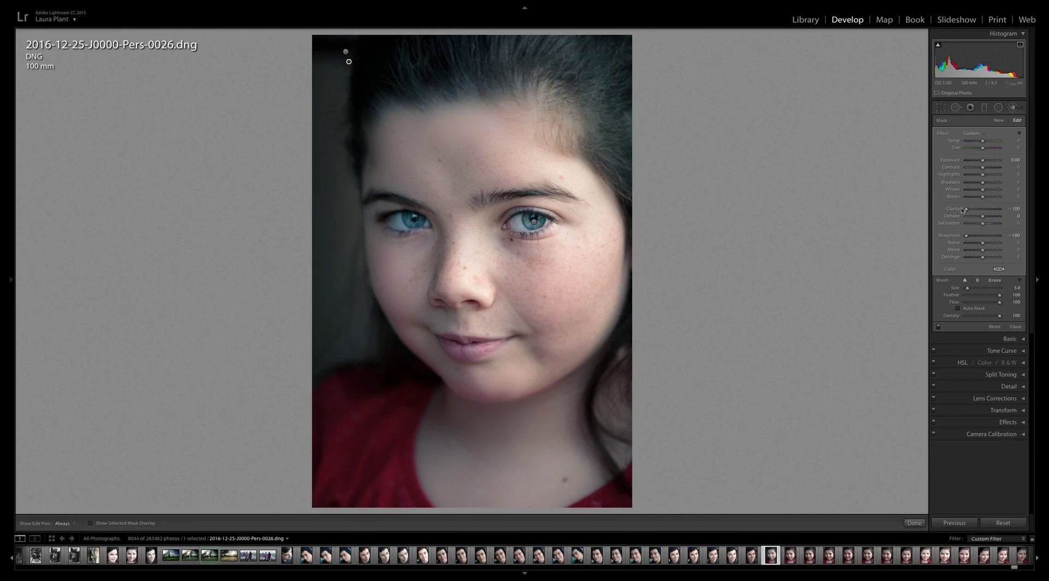
Step: Ease the selected brush copy's Clarity to about -57 and close the Adjustment Brush
left_click_drag(965, 208, 976, 211)
left_click(345, 51)
left_click(345, 45)
left_click(345, 52)
left_click_drag(969, 212, 976, 212)
left_click(1011, 109)
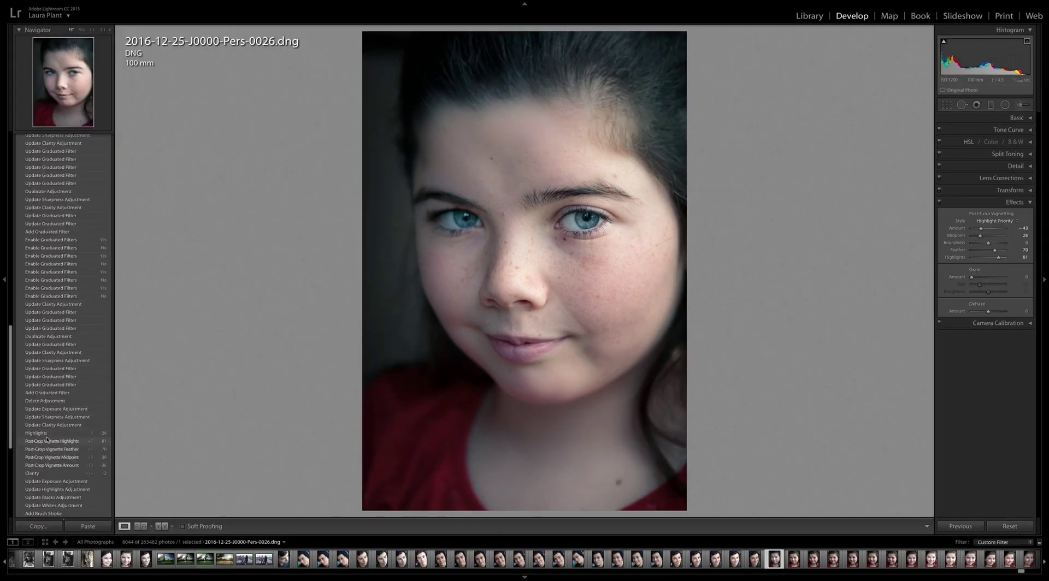
Step: Preview the Update Exposure Adjustment history state, then revert to Post-Crop Vignette Highlights +74
scroll(48, 442, "down", 3)
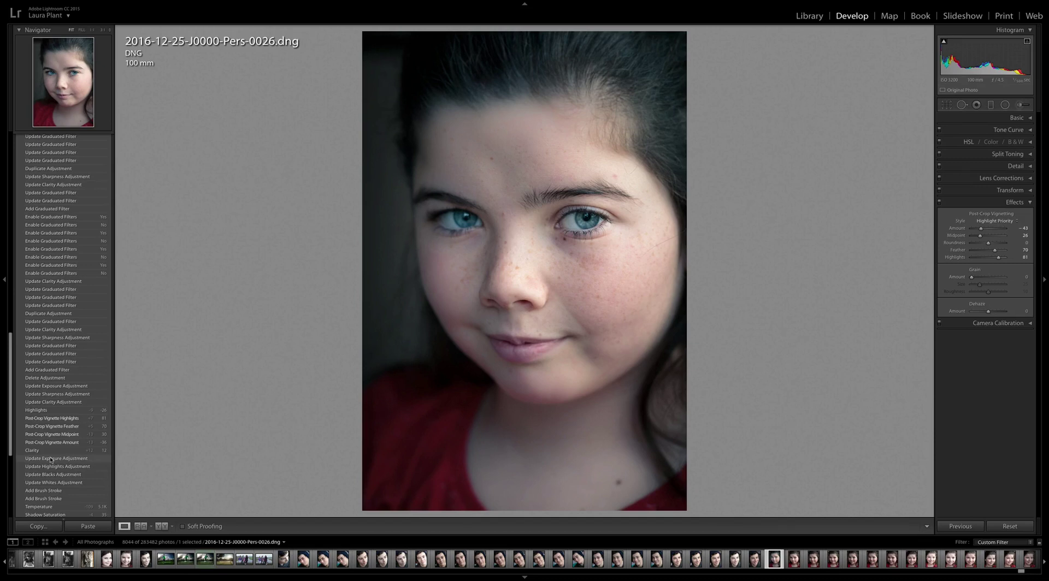
left_click(51, 459)
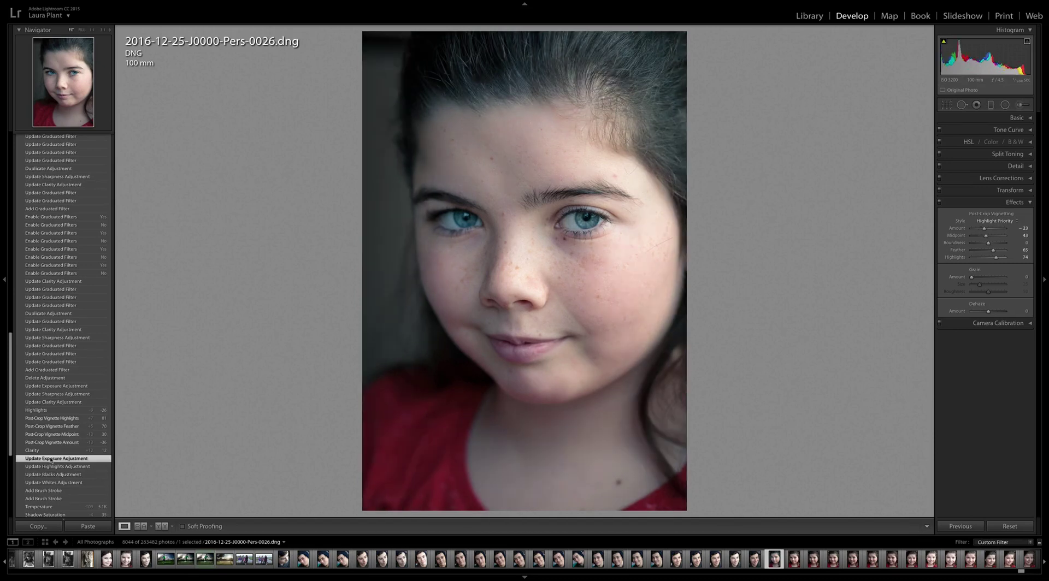
scroll(55, 465, "down", 8)
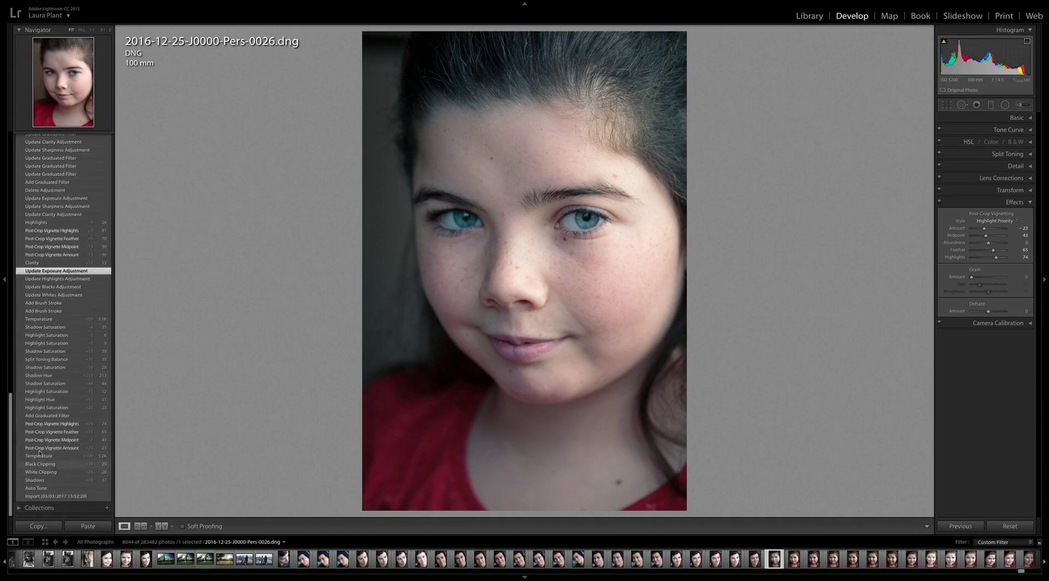
left_click(46, 424)
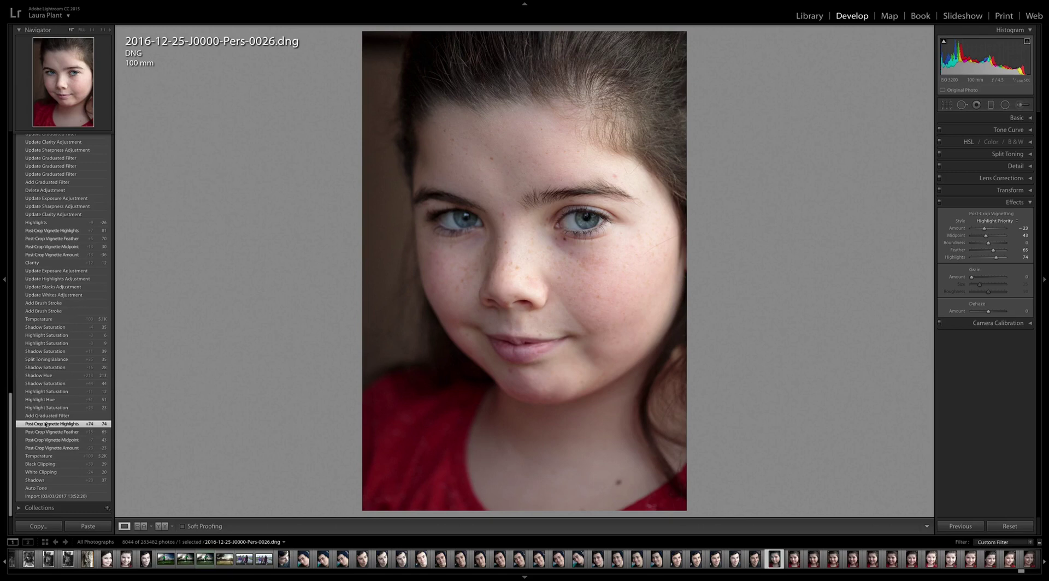
scroll(46, 424, "up", 15)
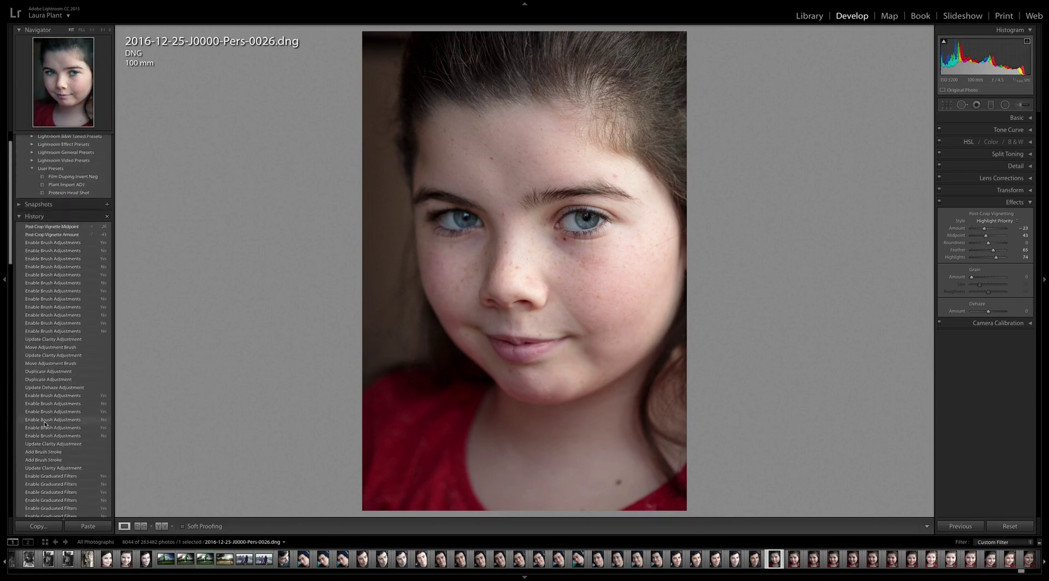
scroll(61, 231, "up", 3)
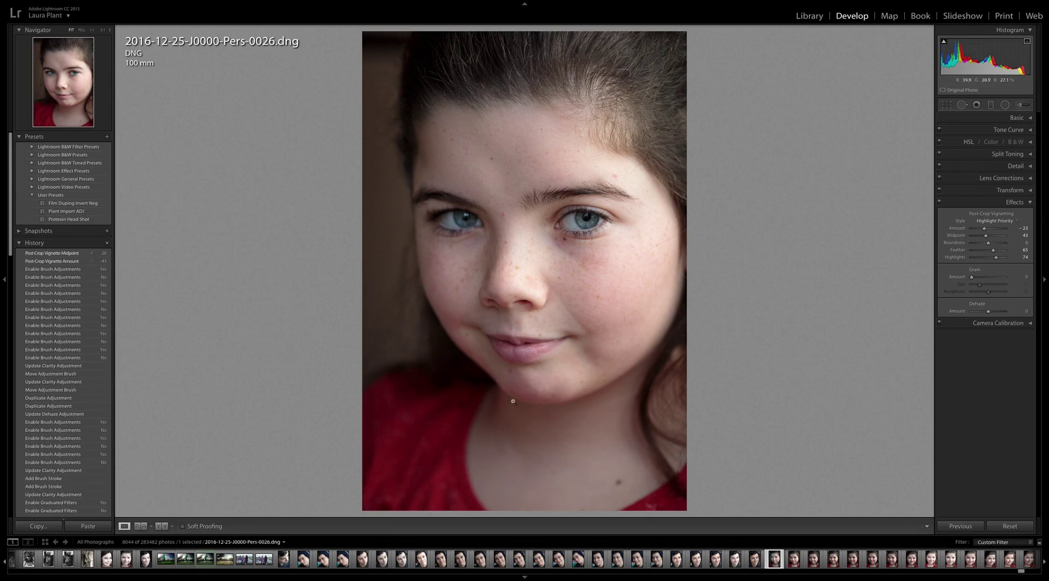
Step: Restore the Post-Crop Vignette Midpoint step and check hairline and cheek skin at 1:1
left_click(63, 254)
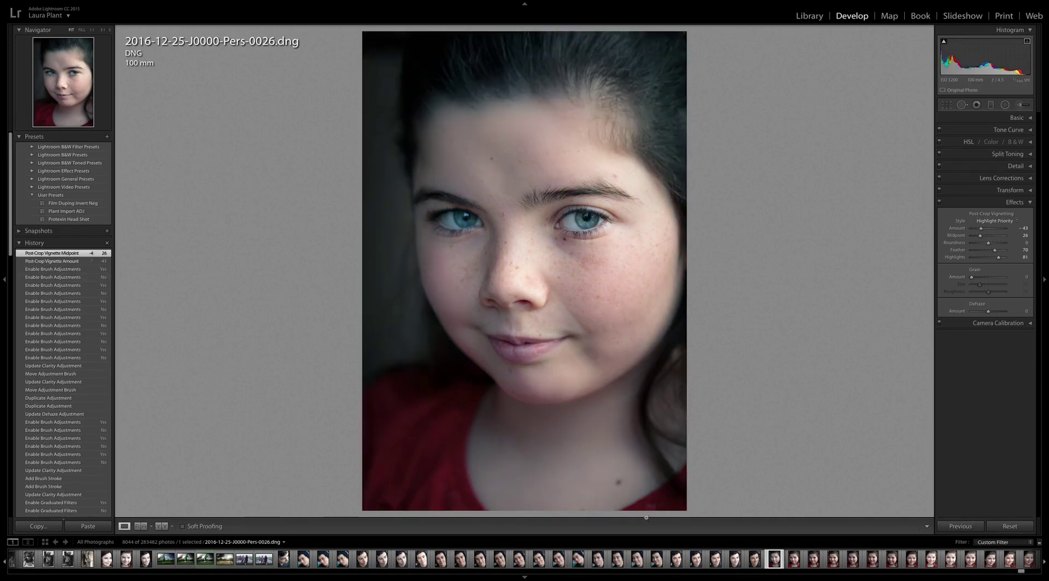
left_click(503, 76)
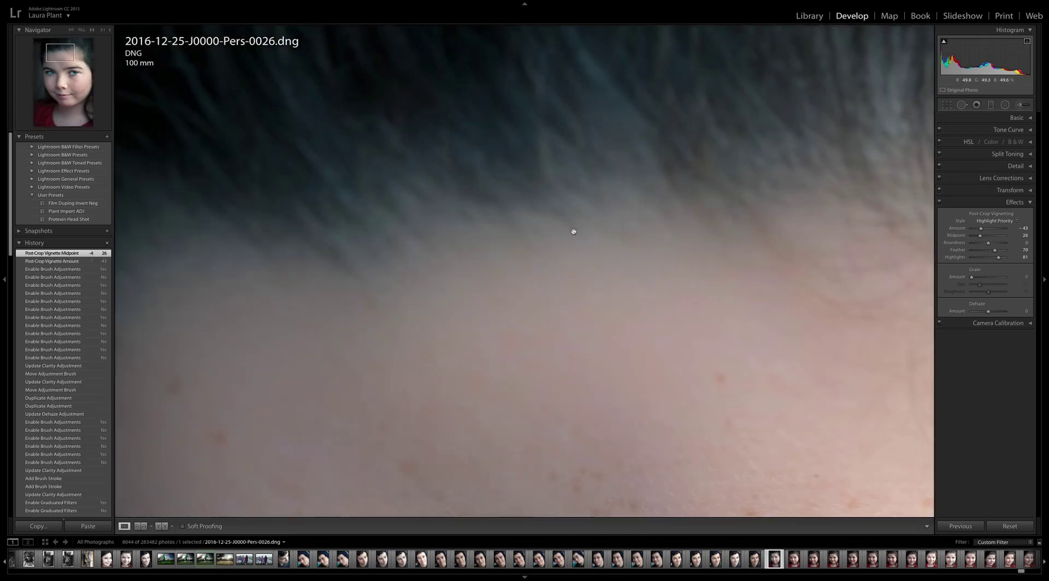
left_click_drag(602, 389, 607, 262)
left_click(606, 311)
left_click(440, 322)
left_click(431, 312)
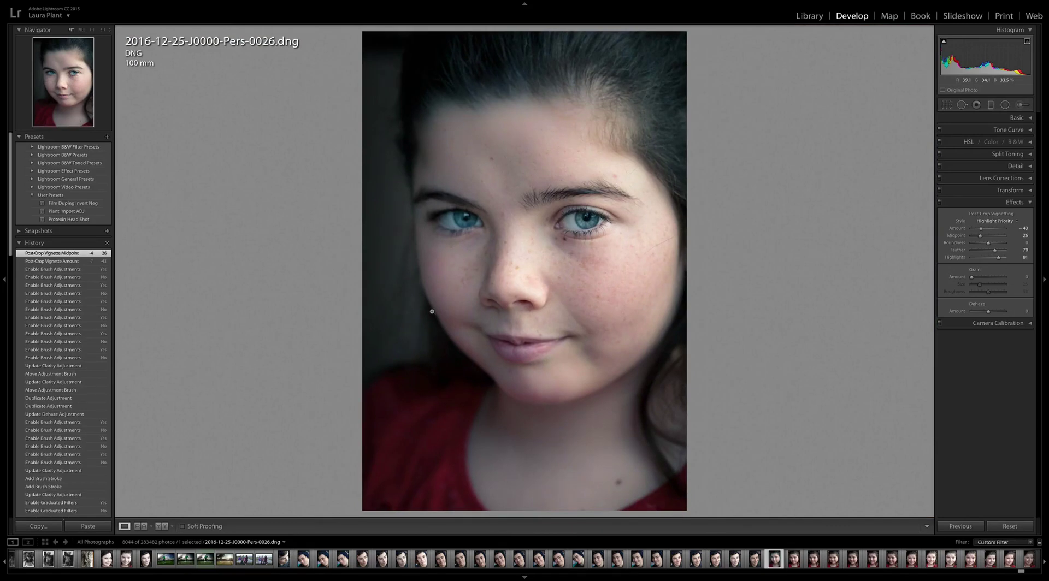